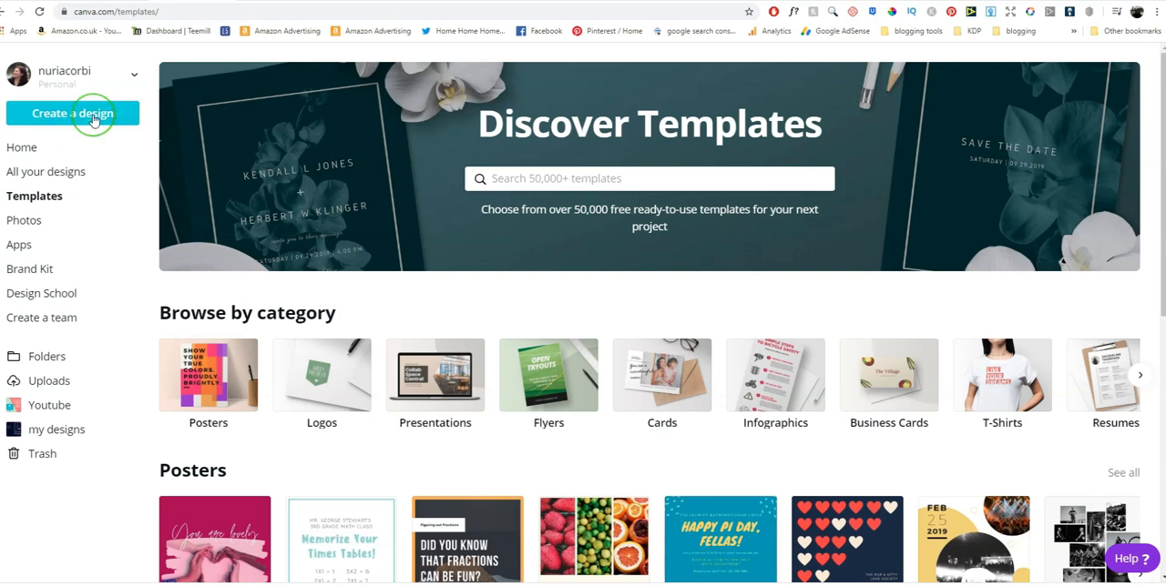
Create a new blank design with custom dimensions of 8 × 10 inches
{"action": "left_click", "coordinate": [74, 121]}
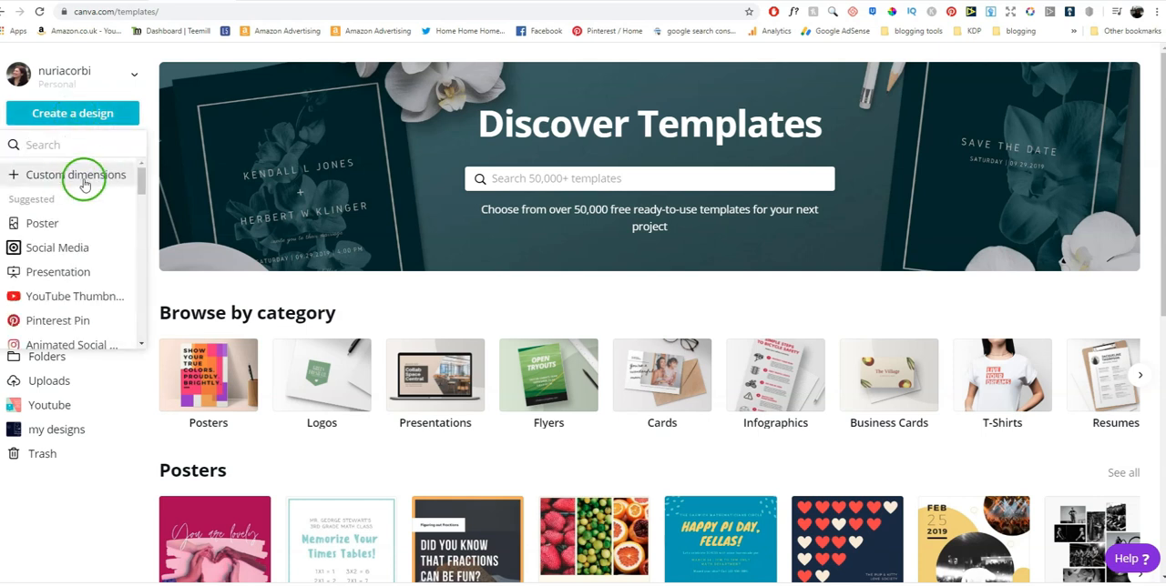
{"action": "left_click", "coordinate": [82, 177]}
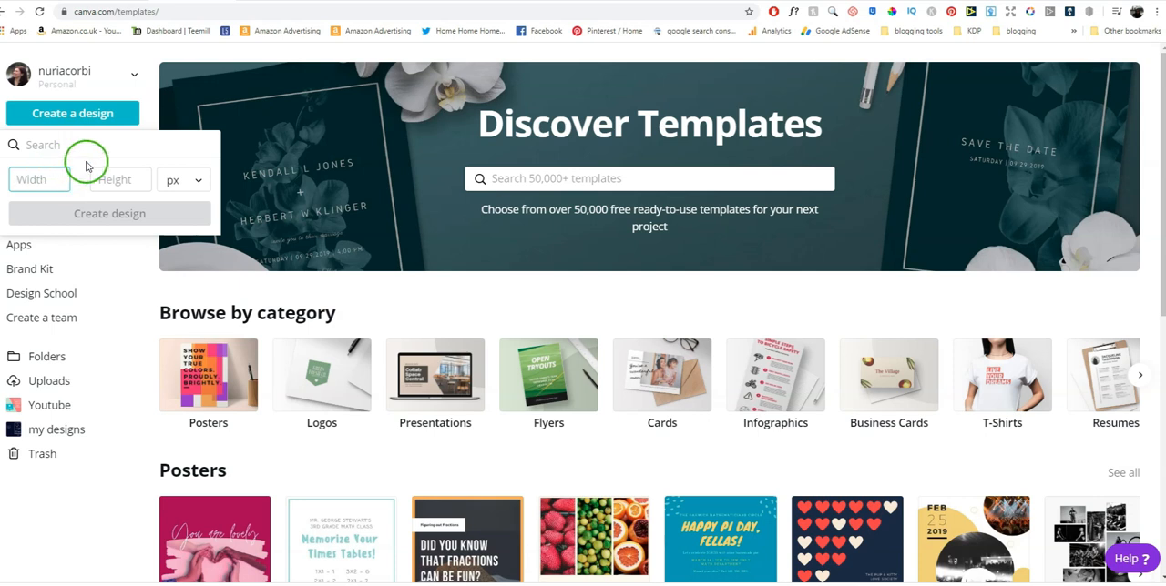
{"action": "left_click", "coordinate": [187, 186]}
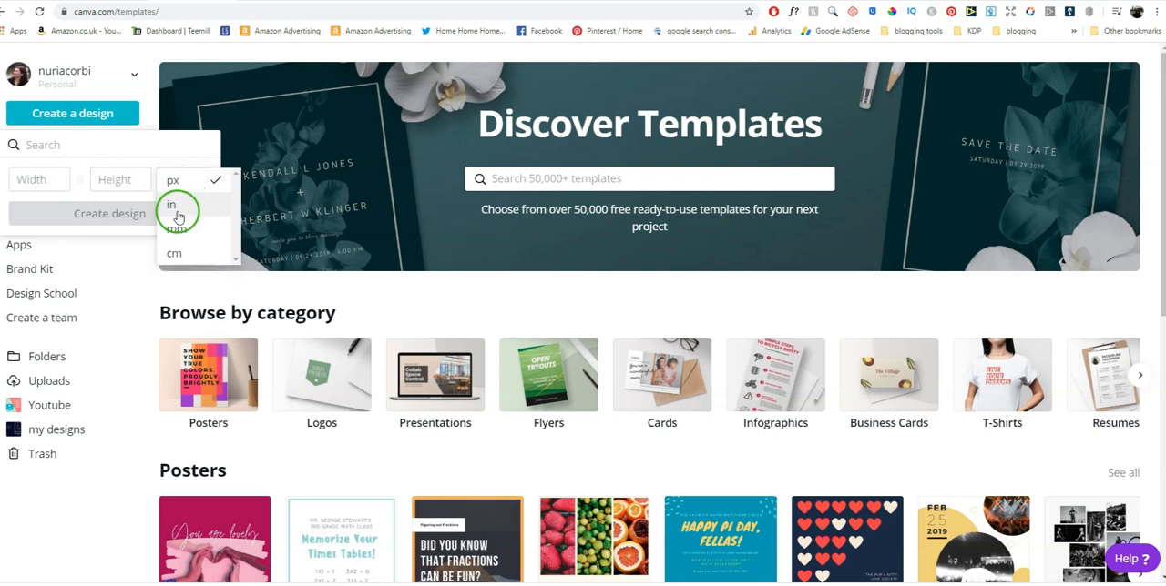
{"action": "left_click", "coordinate": [176, 207]}
{"action": "left_click", "coordinate": [22, 188]}
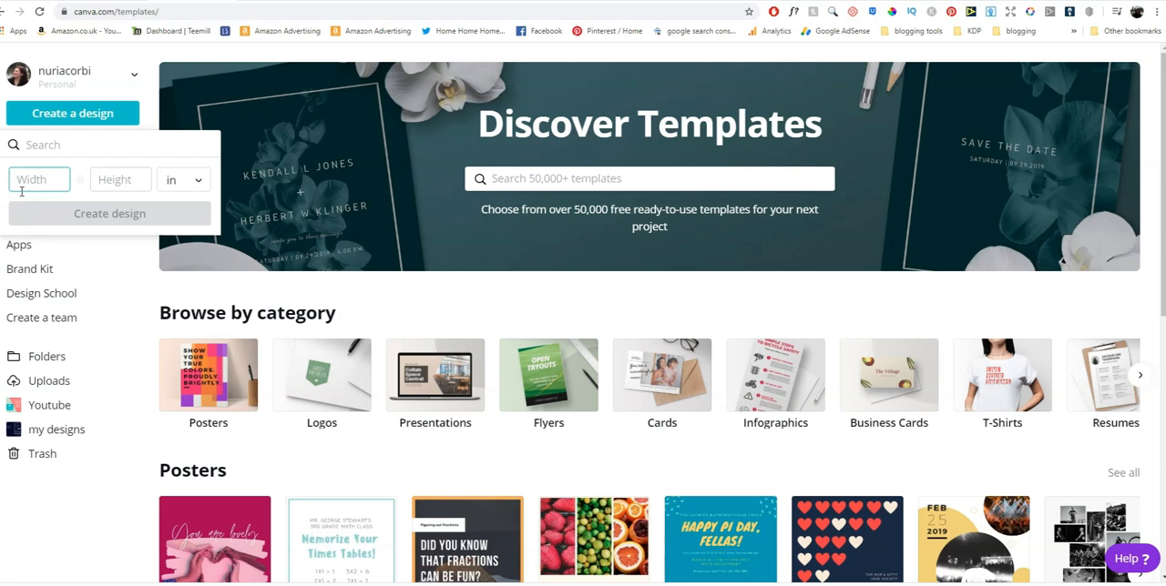
{"action": "type", "text": "8"}
{"action": "left_click", "coordinate": [114, 179]}
{"action": "type", "text": "10"}
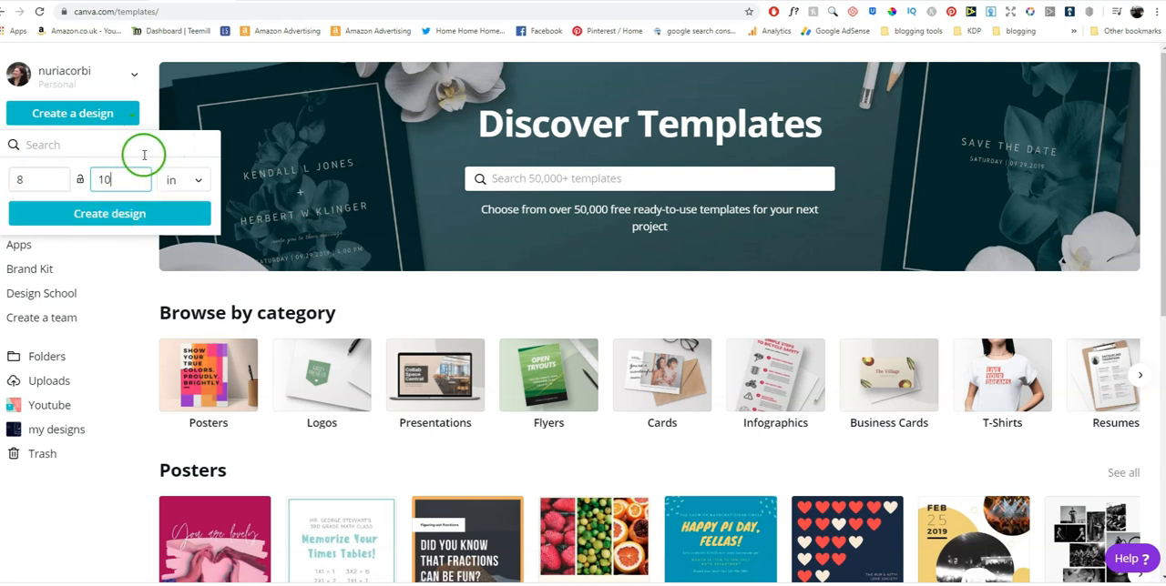
{"action": "left_click", "coordinate": [117, 215]}
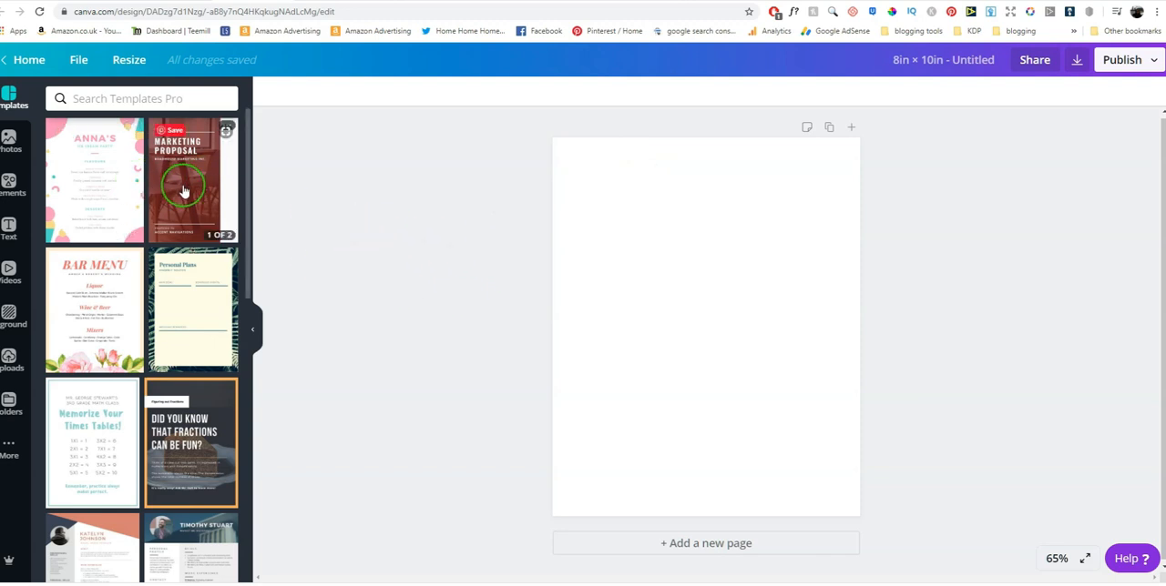
Add a heading reading "This Journal belongs to" with a dotted line a few lines below, and move it to the page's upper part
{"action": "left_click", "coordinate": [10, 228]}
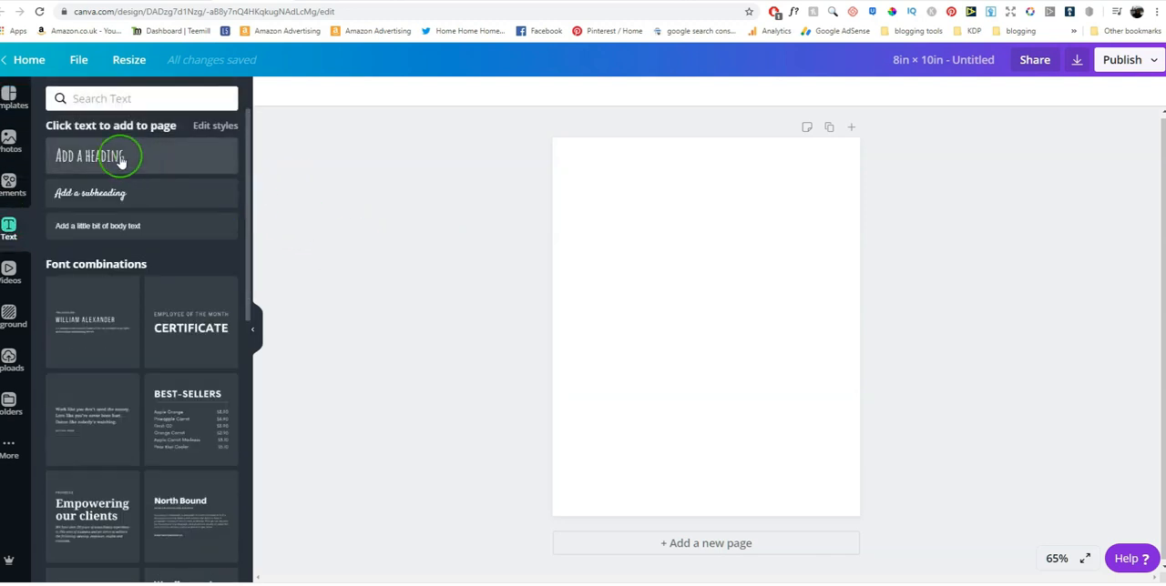
{"action": "left_click", "coordinate": [121, 160]}
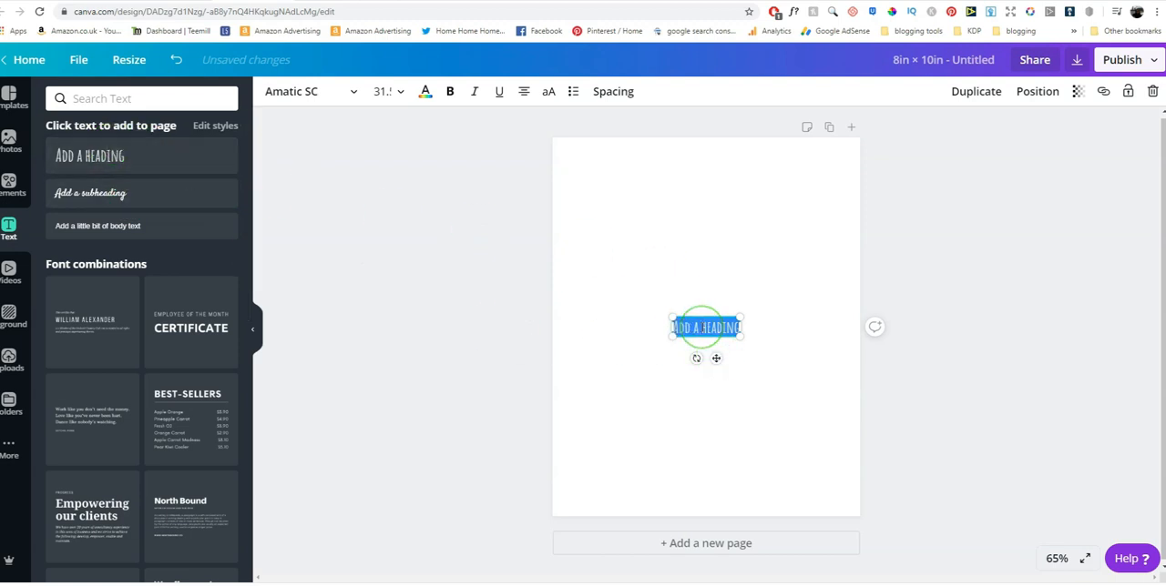
{"action": "type", "text": "This jour"}
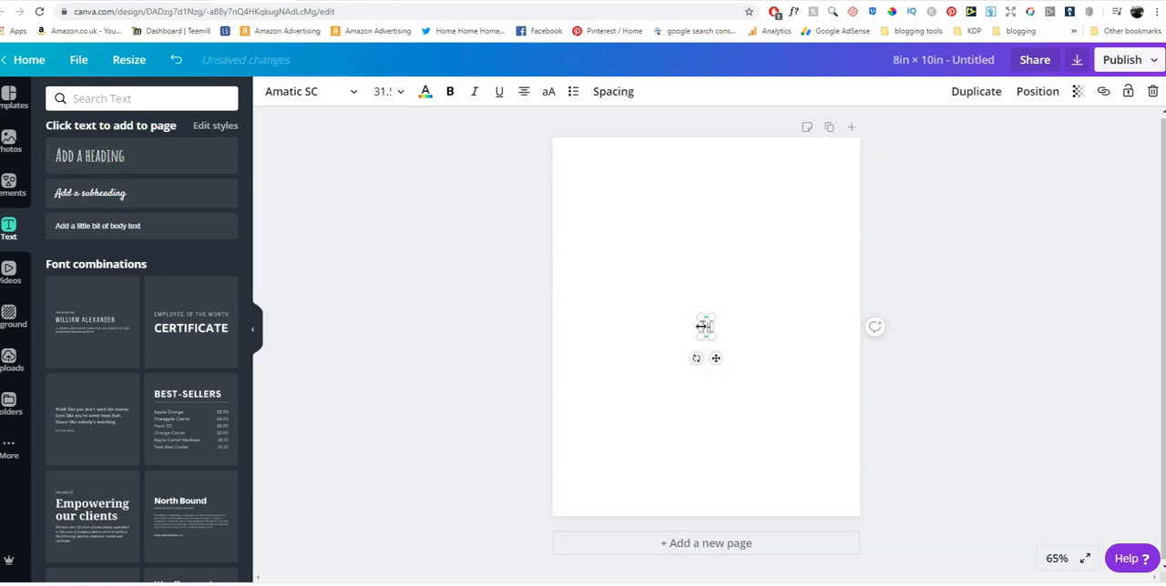
{"action": "type", "text": "nal belongs to"}
{"action": "key", "text": "Return"}
{"action": "key", "text": "Return"}
{"action": "key", "text": "Return"}
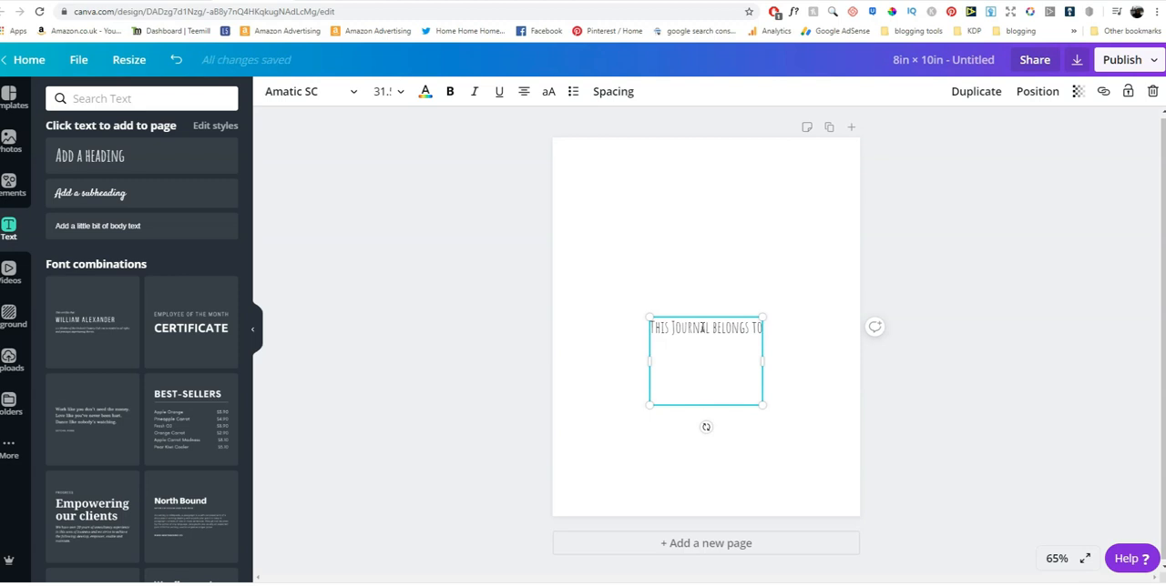
{"action": "type", "text": "_____________"}
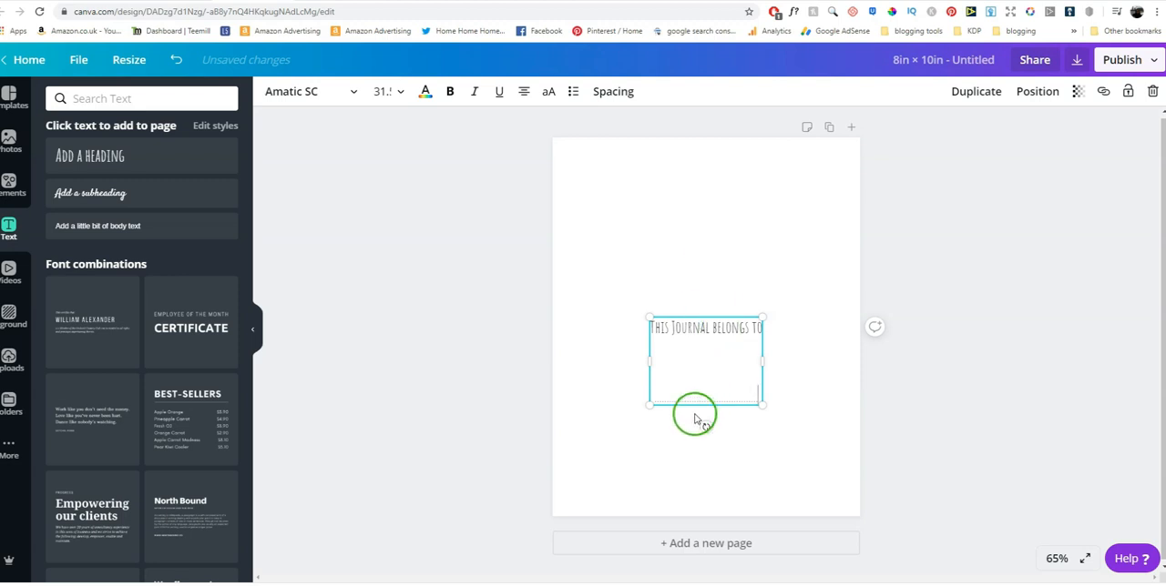
{"action": "left_click_drag", "start_coordinate": [688, 406], "coordinate": [689, 282]}
{"action": "left_click", "coordinate": [640, 373]}
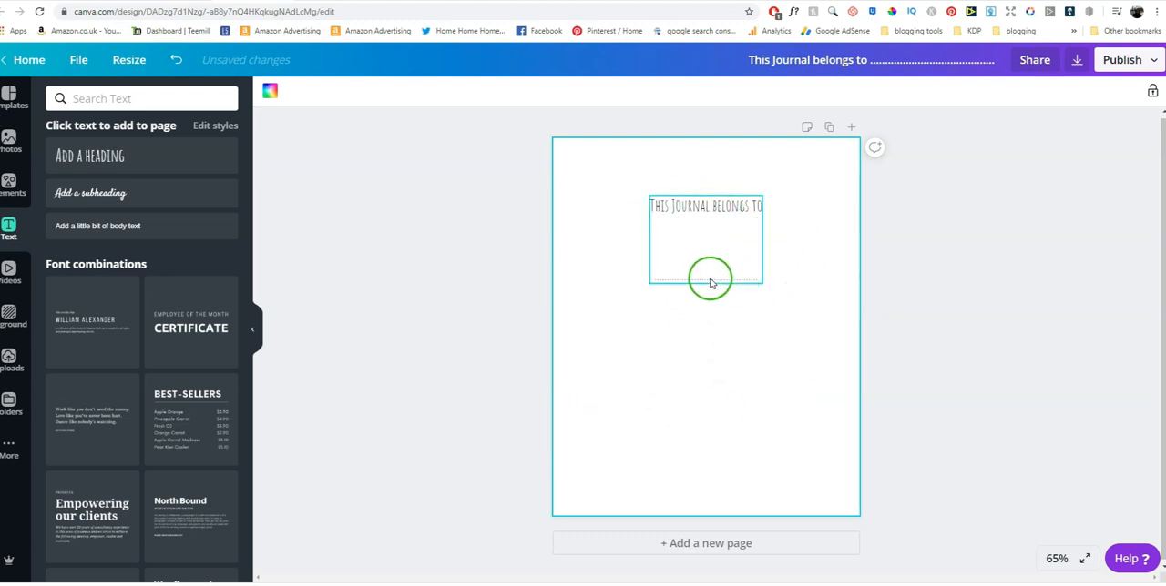
Try the uploaded Sweetie Almeera Sans font on the "This Journal belongs to" text
{"action": "left_click", "coordinate": [709, 249]}
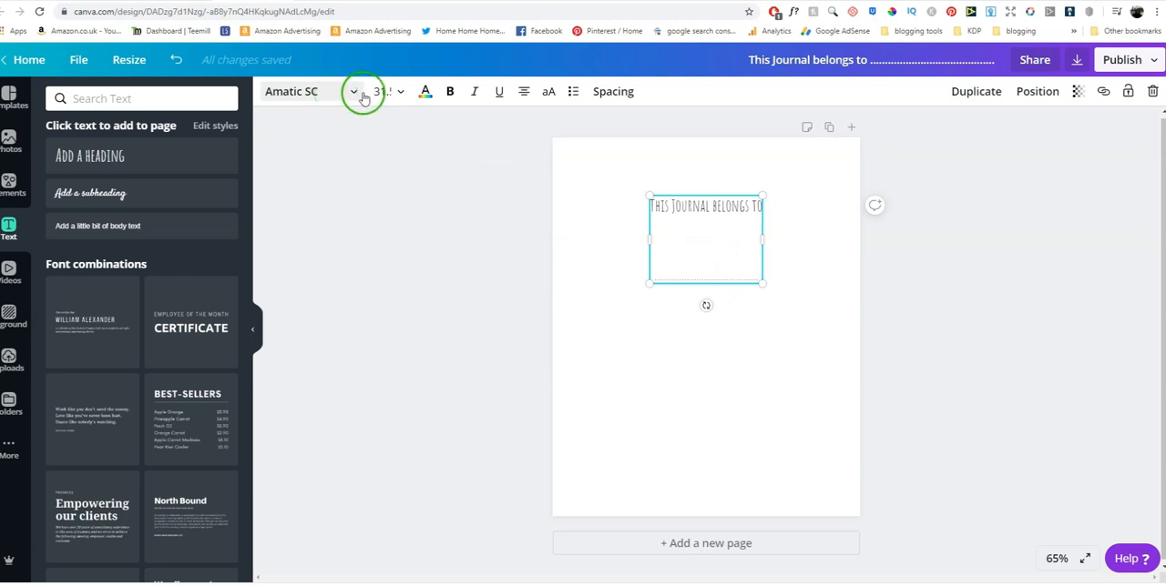
{"action": "left_click", "coordinate": [363, 97]}
{"action": "scroll", "coordinate": [155, 365], "scroll_direction": "down", "scroll_amount": 1}
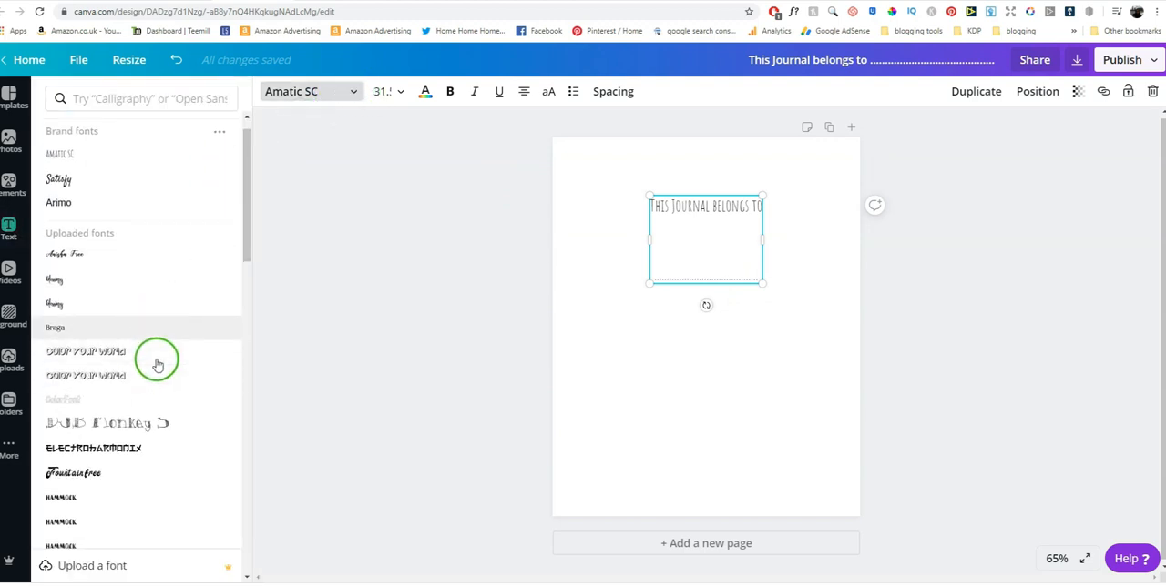
{"action": "scroll", "coordinate": [157, 364], "scroll_direction": "down", "scroll_amount": 5}
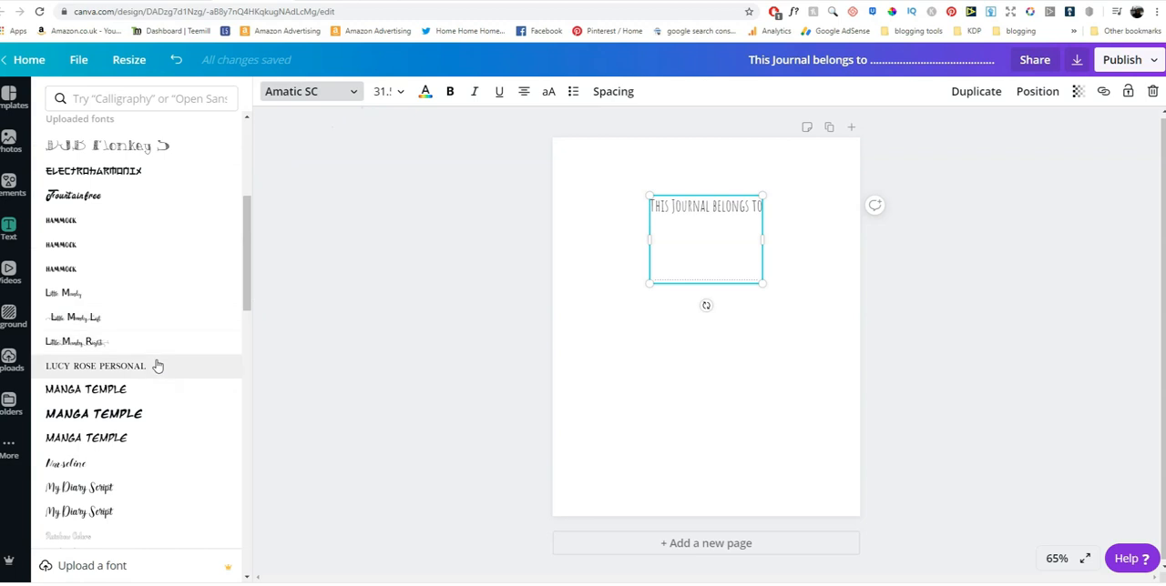
{"action": "scroll", "coordinate": [157, 364], "scroll_direction": "down", "scroll_amount": 4}
{"action": "left_click", "coordinate": [149, 392]}
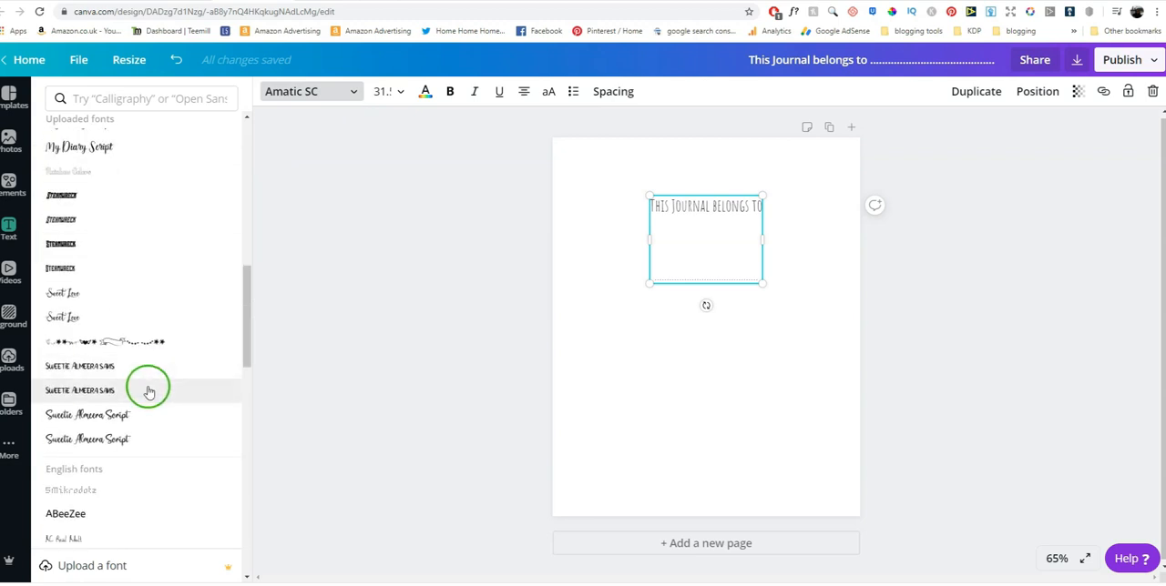
{"action": "scroll", "coordinate": [153, 391], "scroll_direction": "down", "scroll_amount": 1}
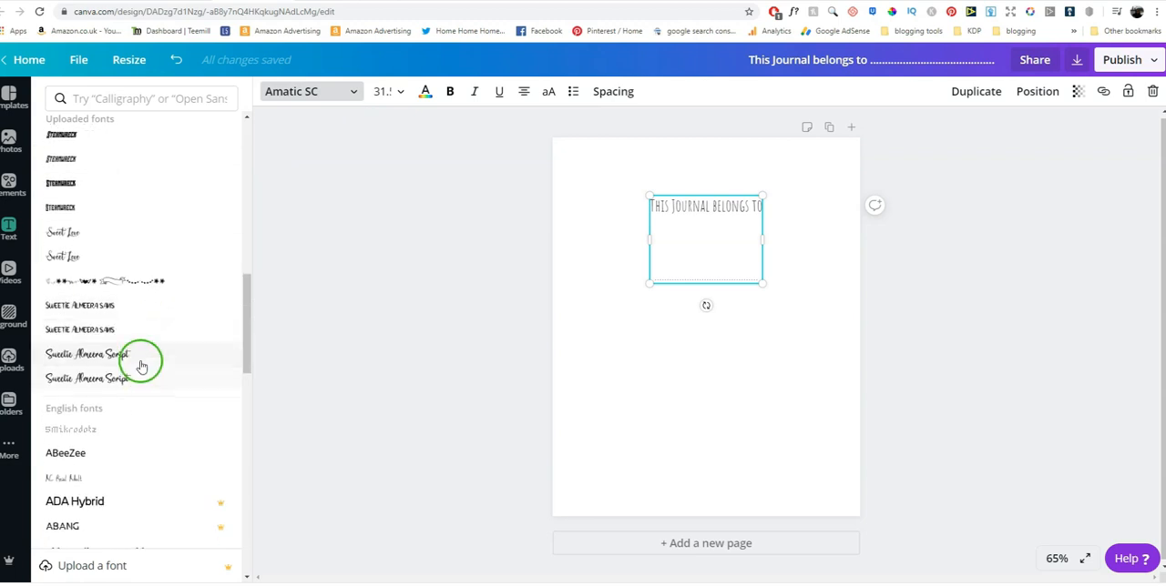
{"action": "left_click", "coordinate": [128, 308]}
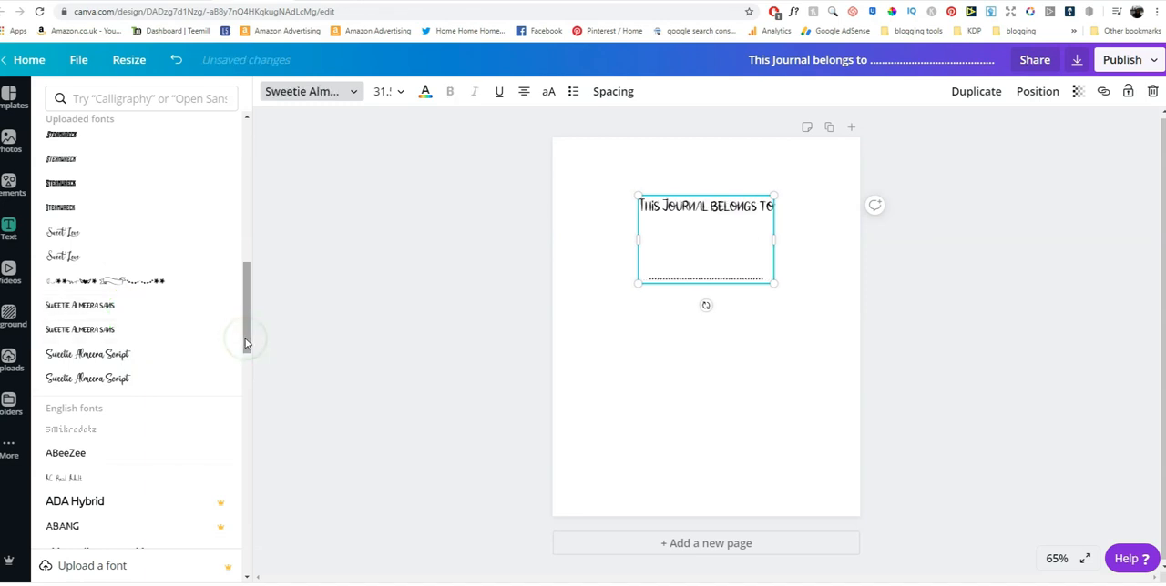
Set the font of the "This Journal belongs to" text to Abhaya Libre Regular
{"action": "scroll", "coordinate": [182, 378], "scroll_direction": "down", "scroll_amount": 3}
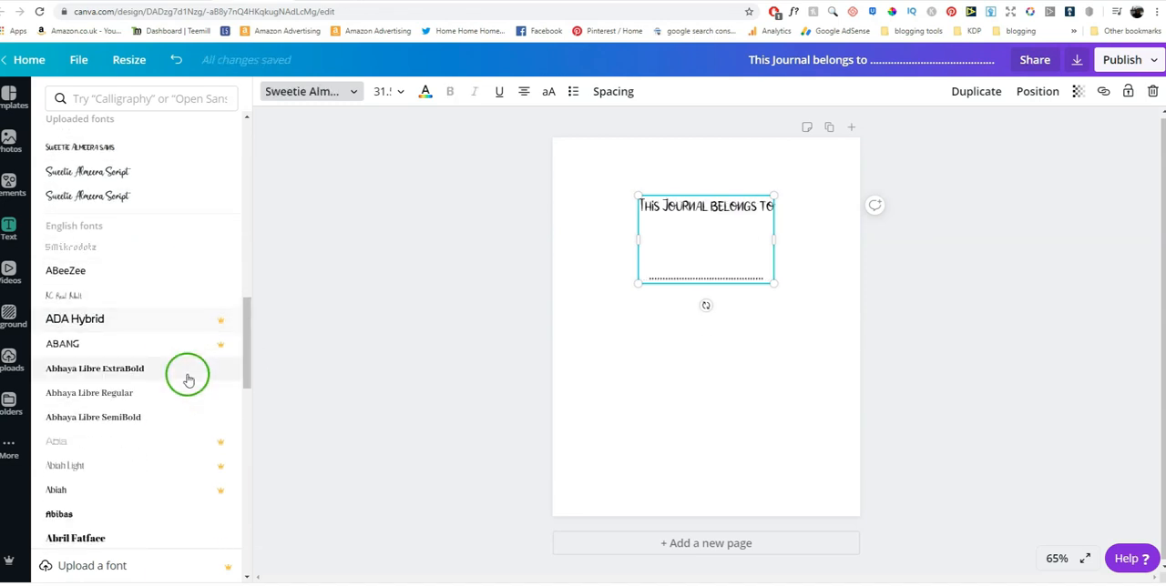
{"action": "left_click", "coordinate": [146, 394]}
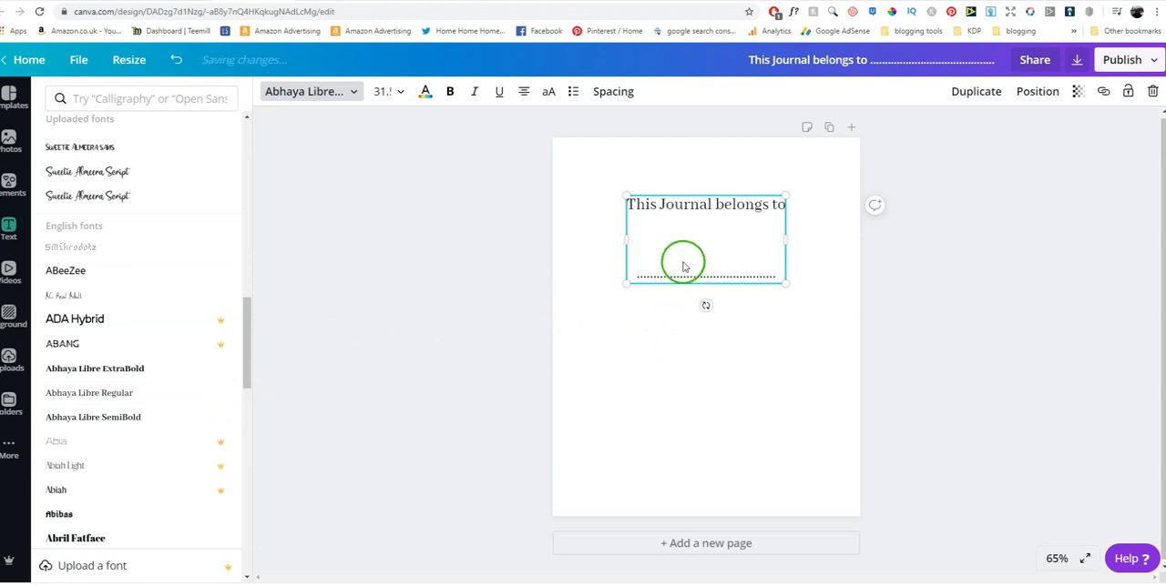
{"action": "left_click", "coordinate": [690, 337]}
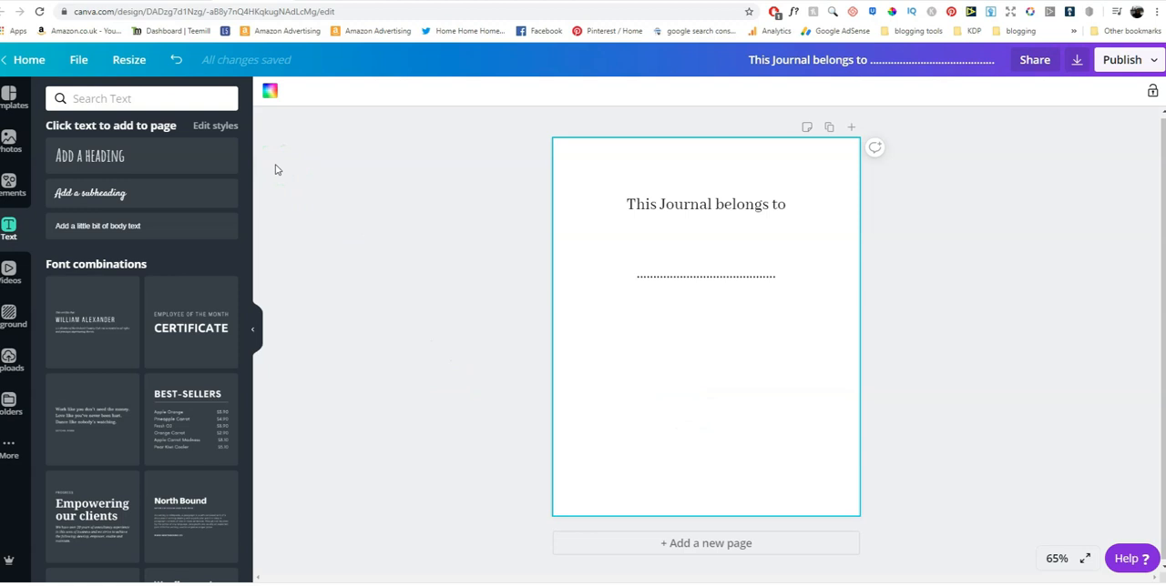
Add a second heading in the lower part of the page and replace its text with "Copyright ©"
{"action": "left_click", "coordinate": [97, 155]}
{"action": "left_click_drag", "start_coordinate": [719, 356], "coordinate": [718, 448]}
{"action": "triple_click", "coordinate": [693, 415]}
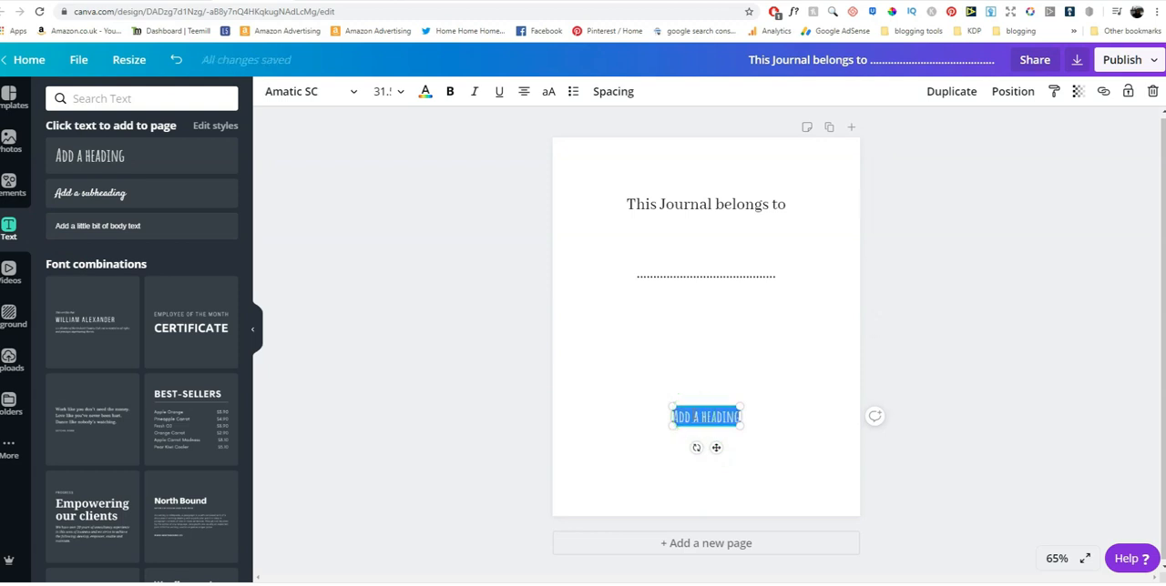
{"action": "key", "text": "BackSpace"}
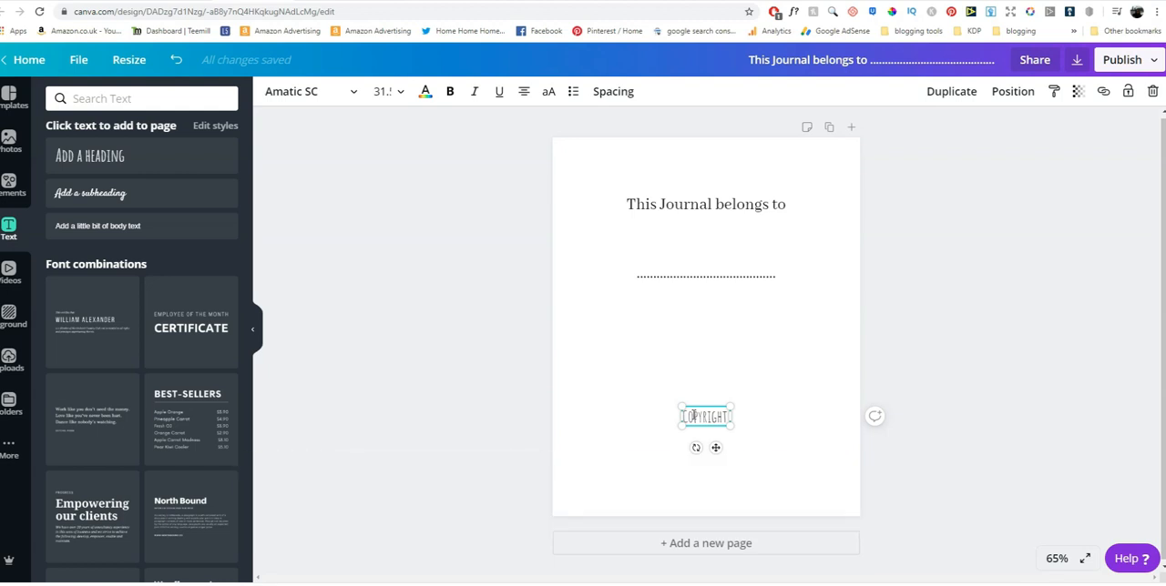
{"action": "type", "text": "©"}
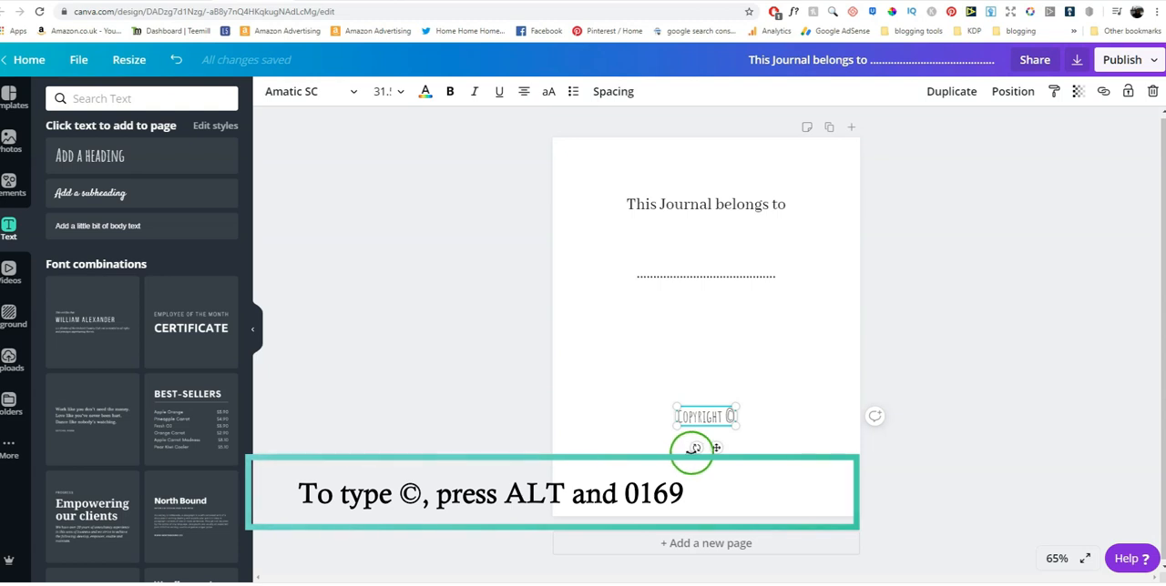
{"action": "left_click", "coordinate": [733, 416]}
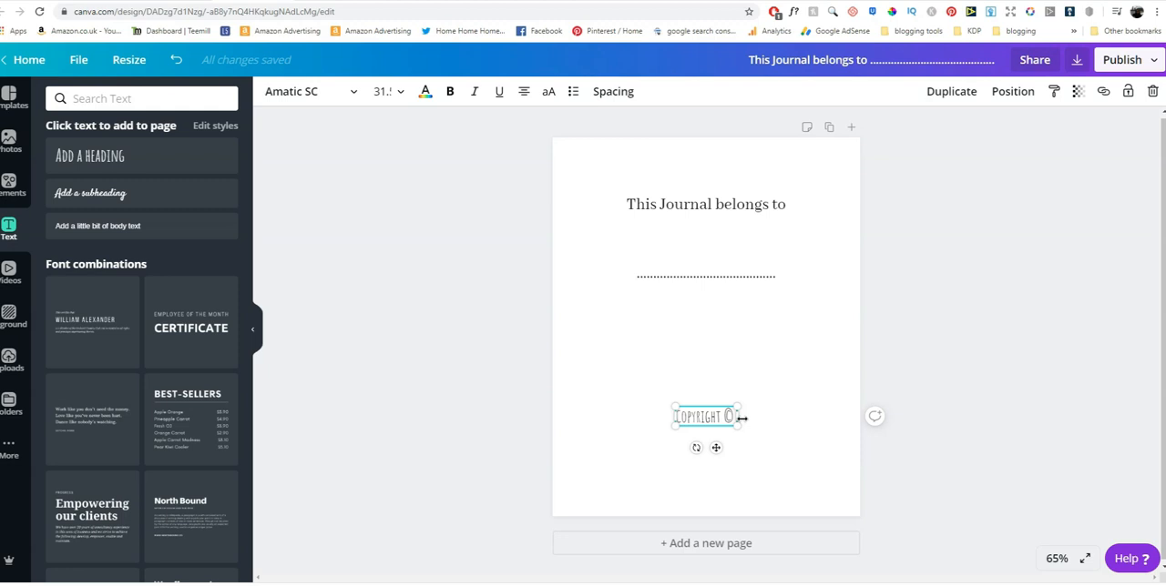
{"action": "type", "text": "S"}
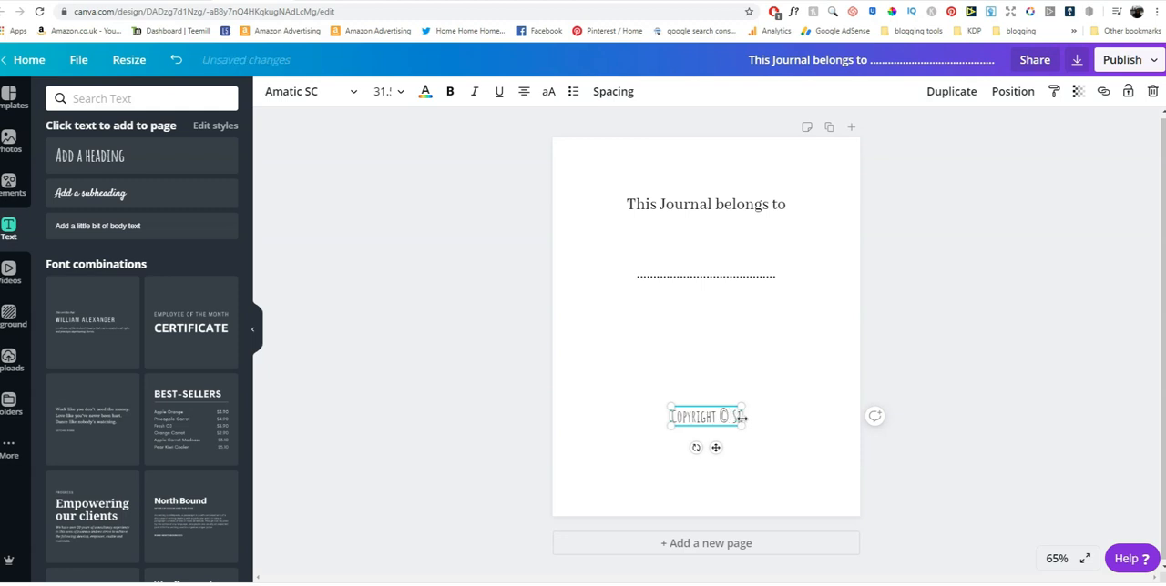
{"action": "type", "text": "imple Press"}
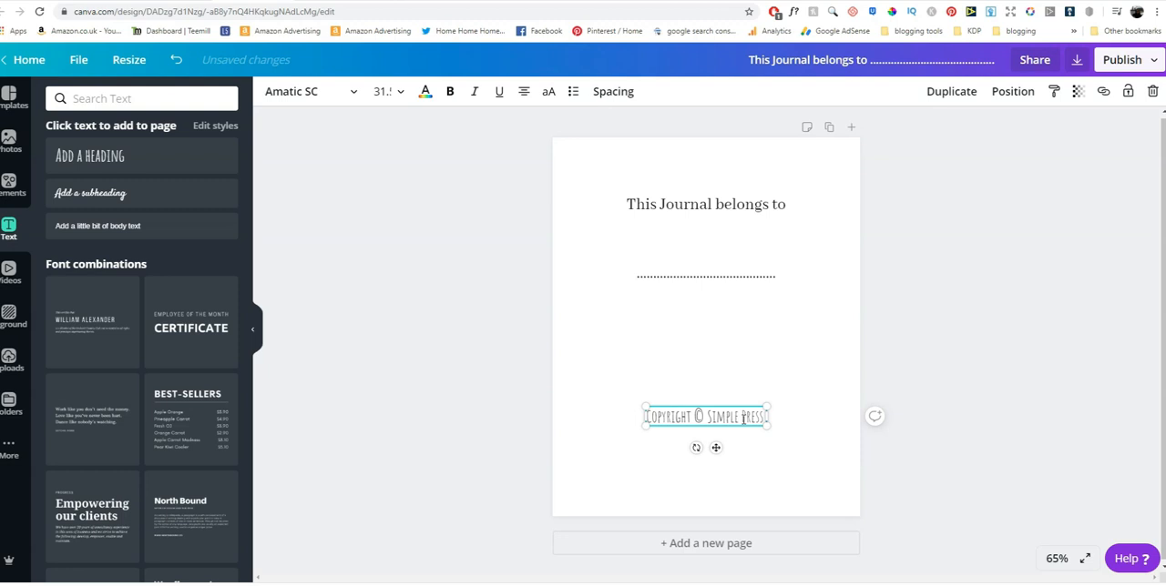
{"action": "key", "text": "BackSpace"}
{"action": "key", "text": "BackSpace"}
{"action": "key", "text": "BackSpace"}
{"action": "key", "text": "BackSpace"}
{"action": "key", "text": "BackSpace"}
{"action": "key", "text": "BackSpace"}
{"action": "key", "text": "BackSpace"}
{"action": "key", "text": "BackSpace"}
{"action": "key", "text": "BackSpace"}
{"action": "key", "text": "BackSpace"}
{"action": "key", "text": "BackSpace"}
{"action": "key", "text": "BackSpace"}
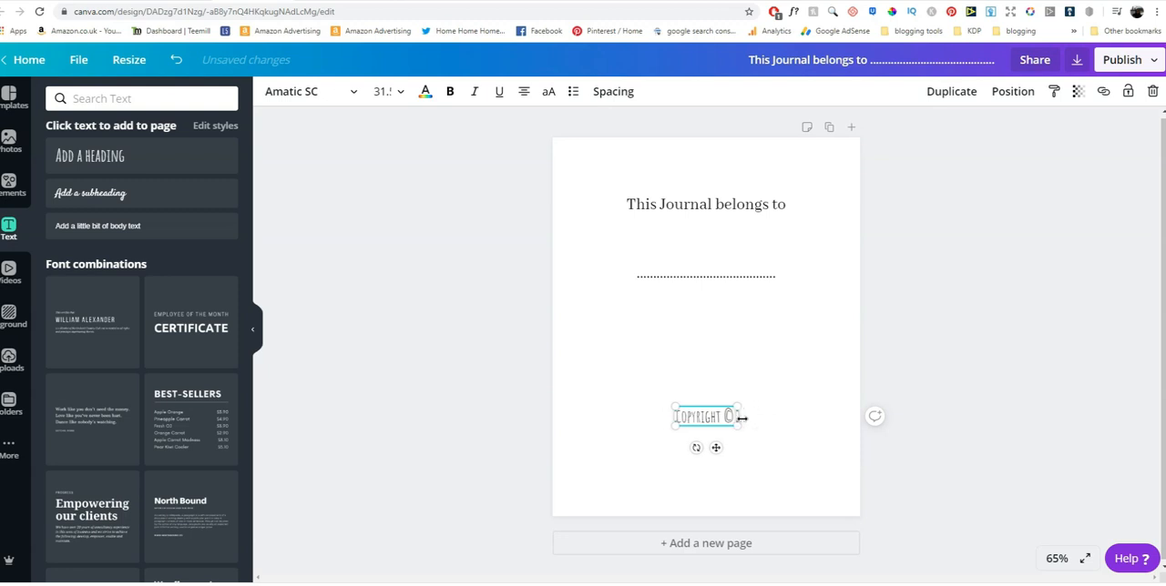
Complete the copyright line after the © symbol with the author's full name and "All rights reserved"
{"action": "type", "text": "John Smith"}
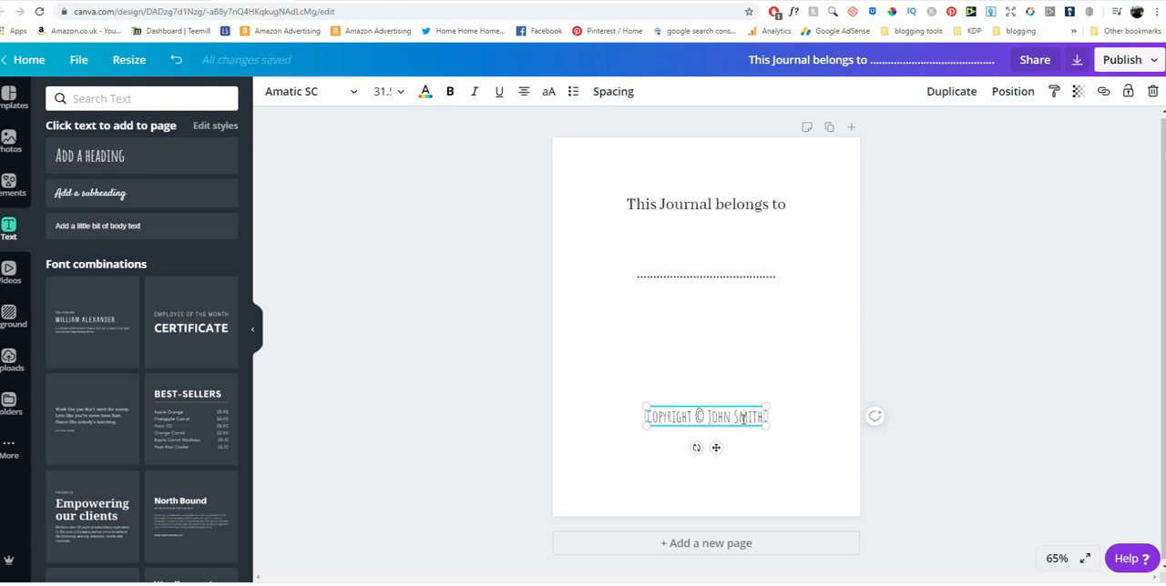
{"action": "type", "text": " All rights r"}
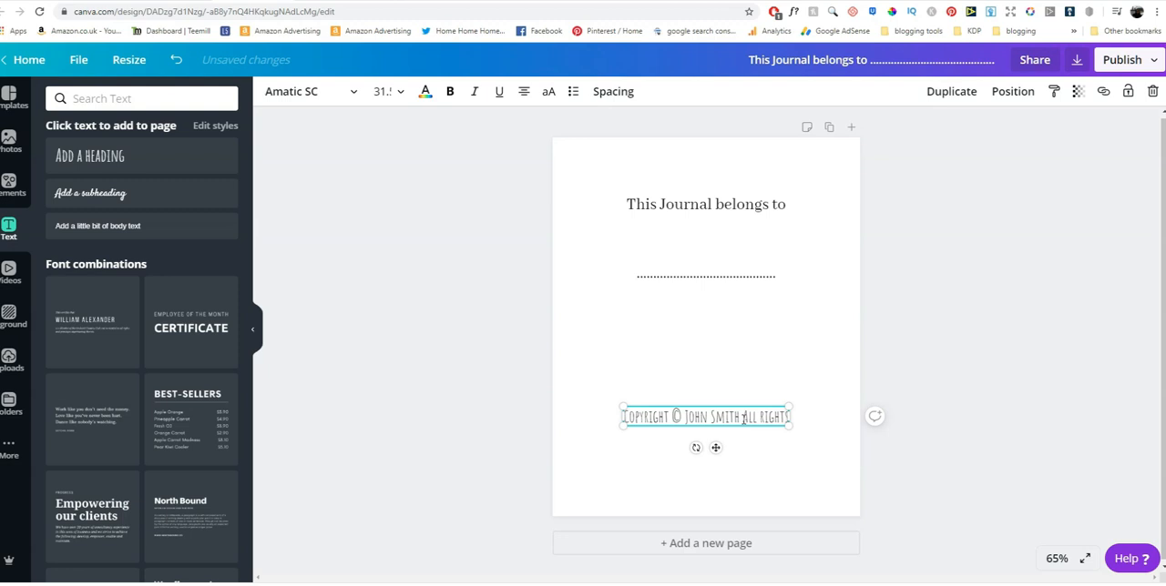
{"action": "type", "text": "es"}
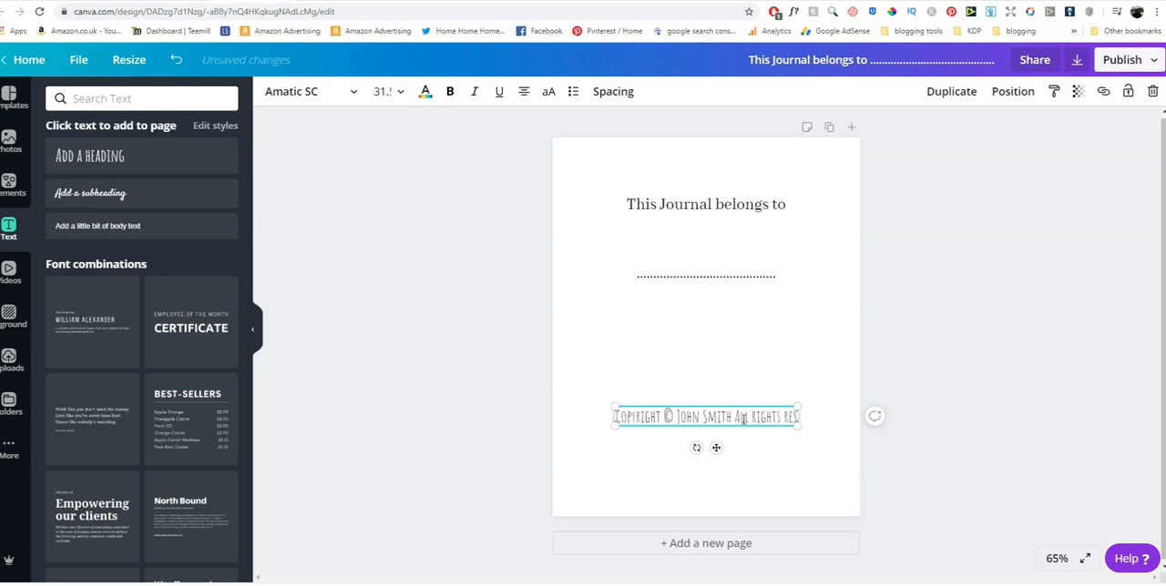
{"action": "type", "text": "erved"}
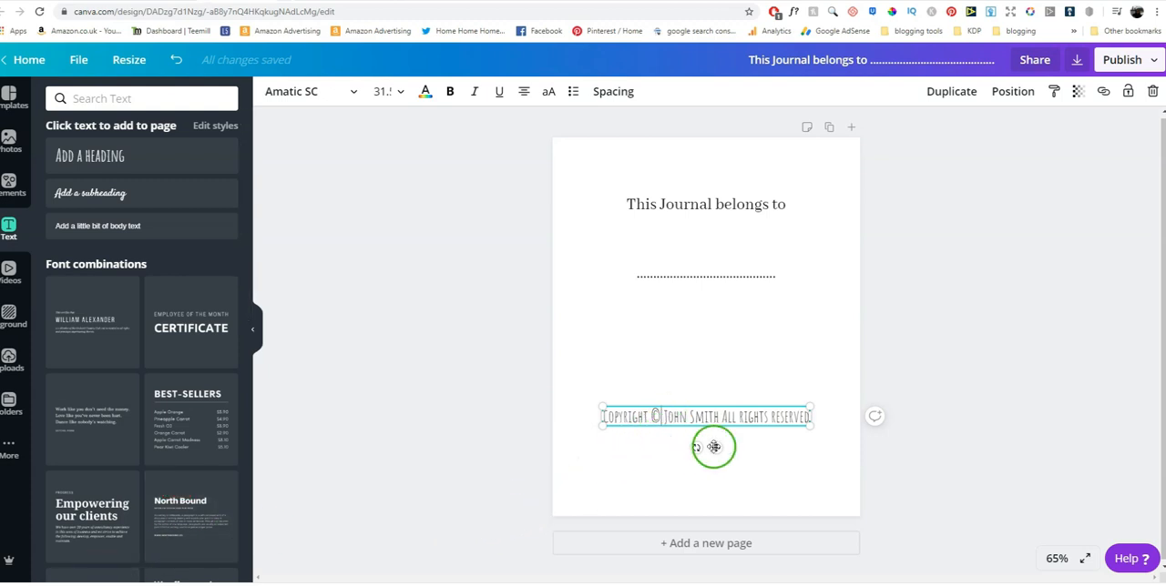
Insert "2020 by" before the author's name in the copyright text and put "All rights reserved" on its own line
{"action": "type", "text": "2020"}
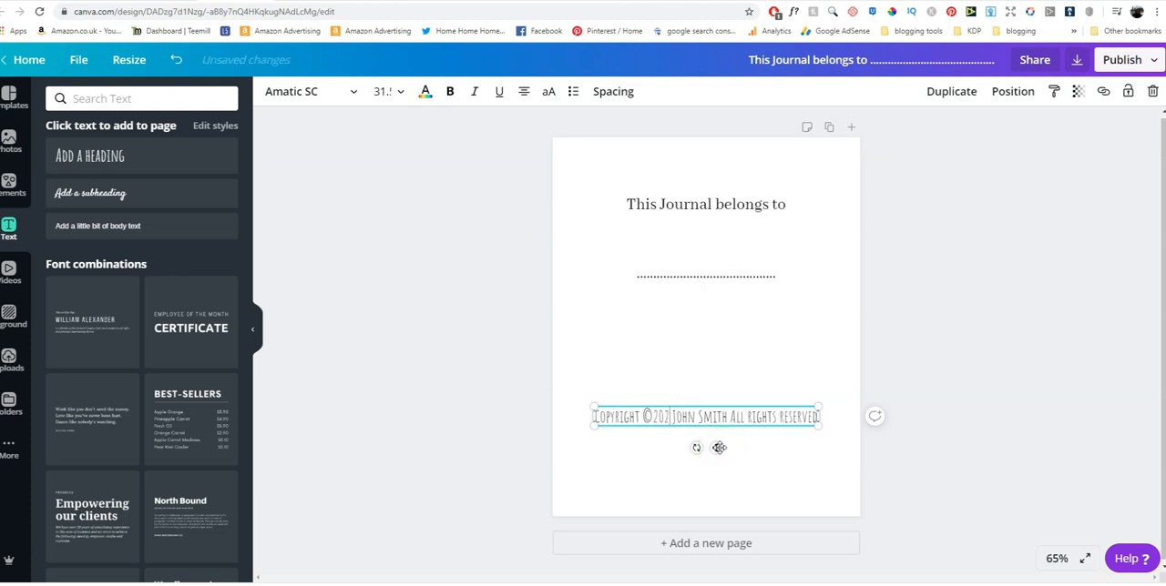
{"action": "type", "text": " by"}
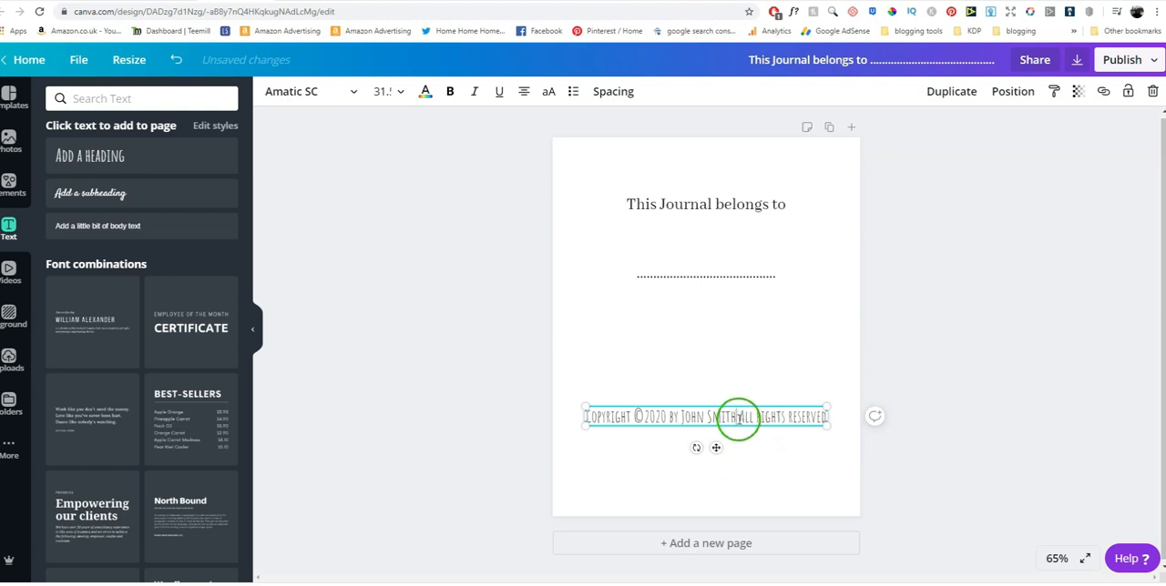
{"action": "key", "text": "Return"}
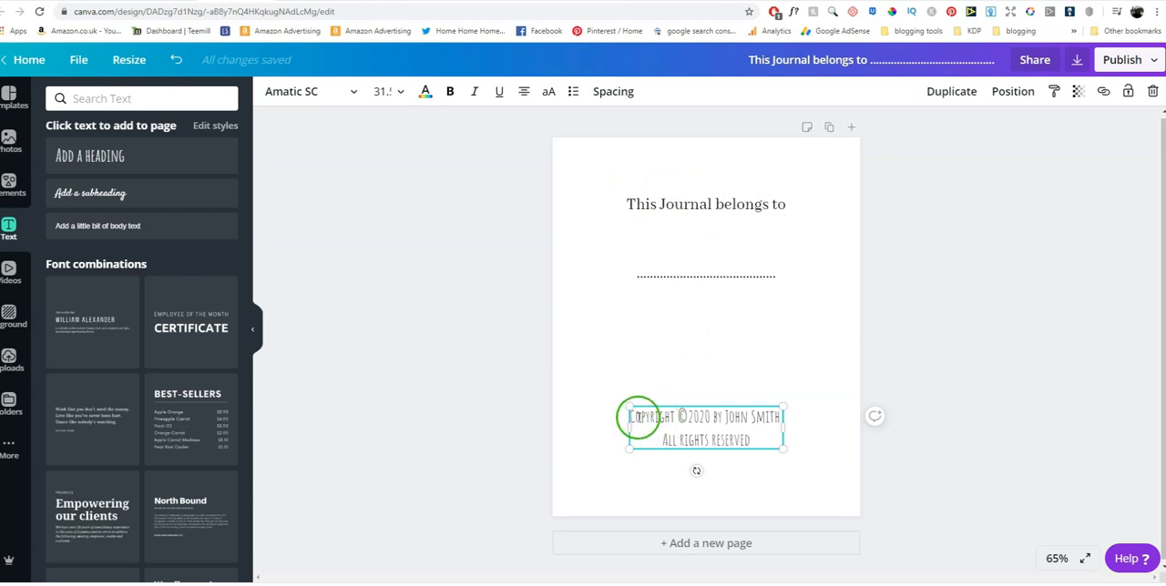
Set the font of the whole two-line copyright text to Abhaya Libre Regular
{"action": "left_click_drag", "start_coordinate": [631, 417], "coordinate": [760, 441]}
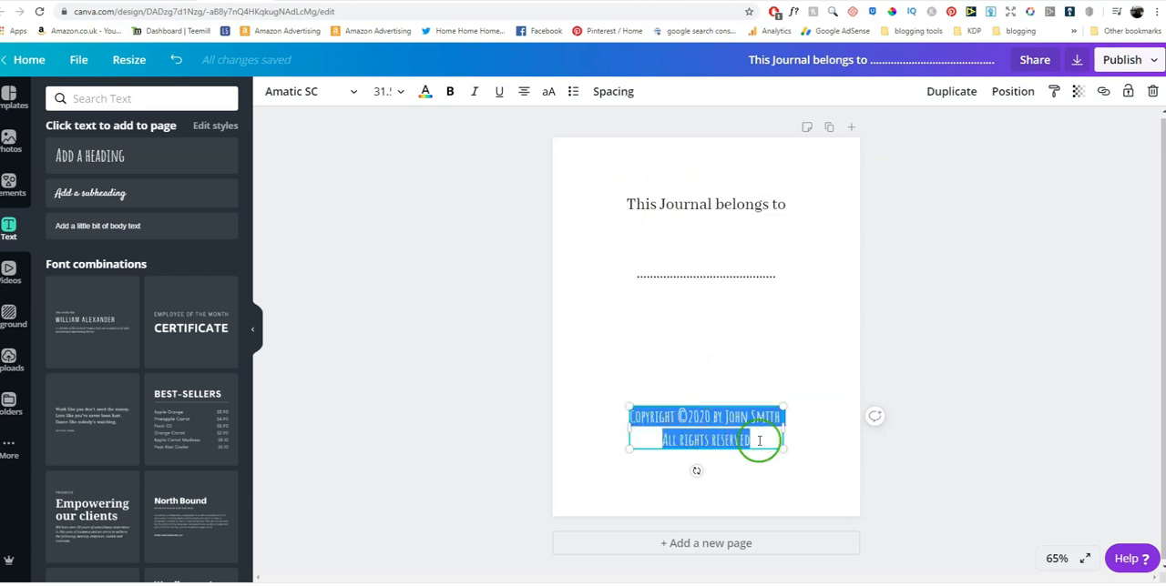
{"action": "left_click", "coordinate": [351, 93]}
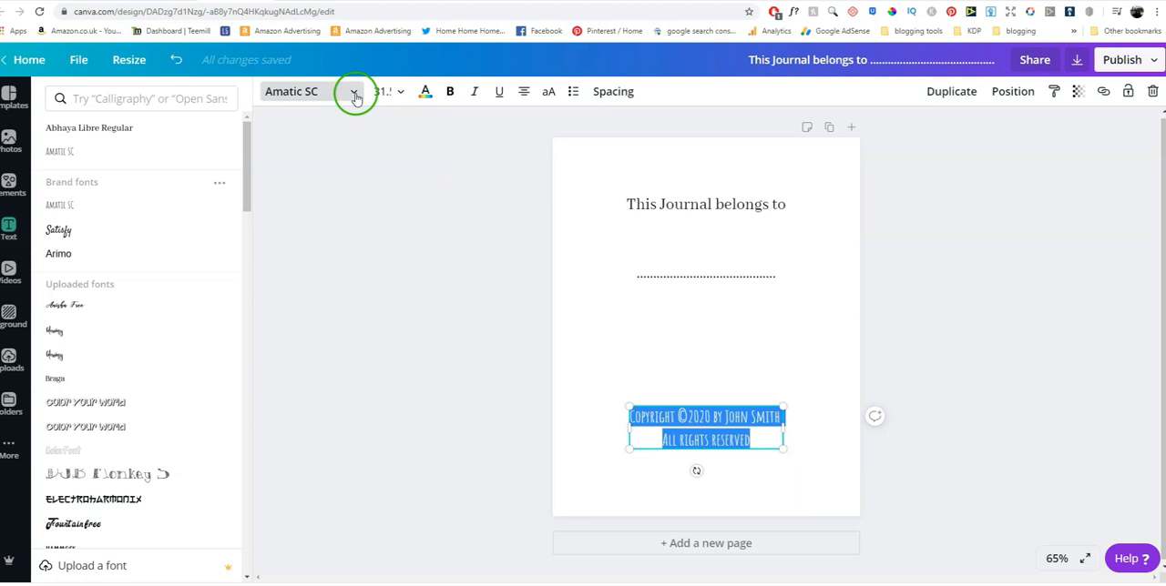
{"action": "left_click", "coordinate": [118, 129]}
{"action": "left_click", "coordinate": [607, 353]}
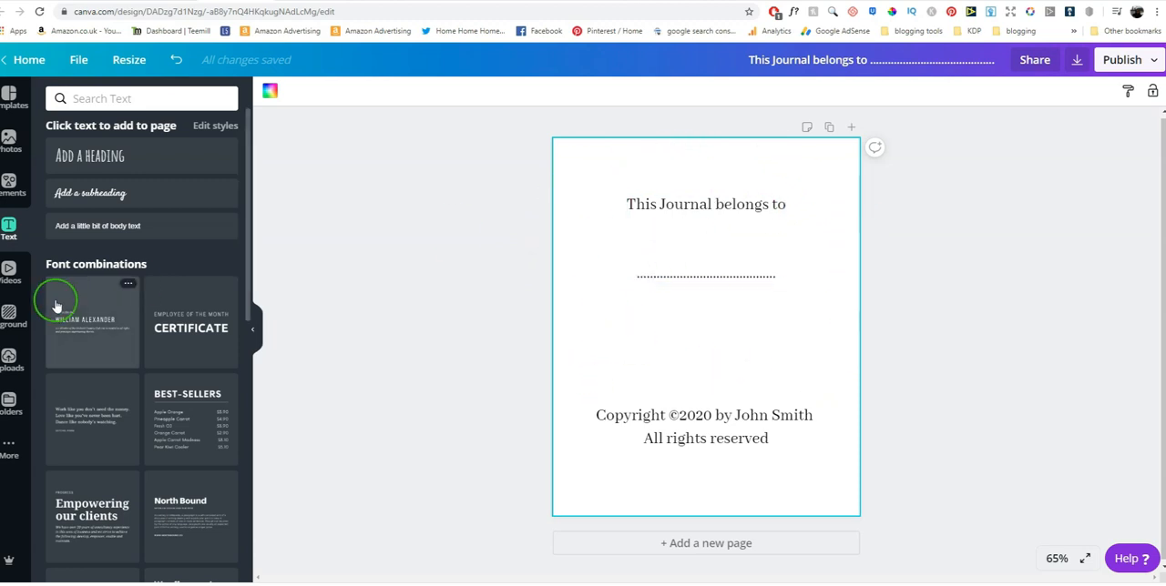
Search the design elements for "frame"
{"action": "left_click", "coordinate": [12, 193]}
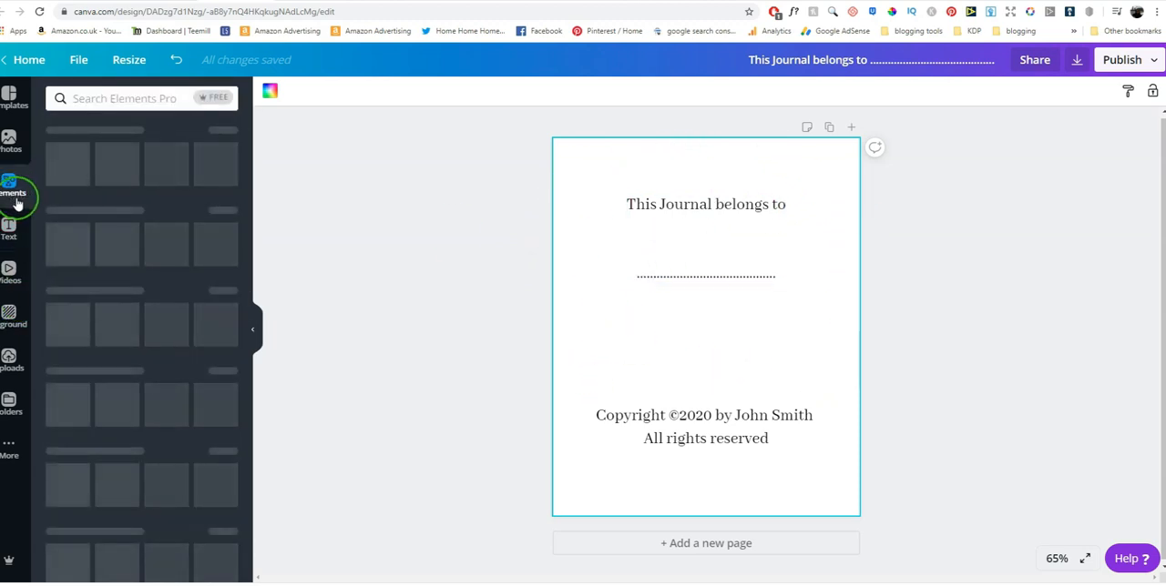
{"action": "left_click", "coordinate": [92, 99]}
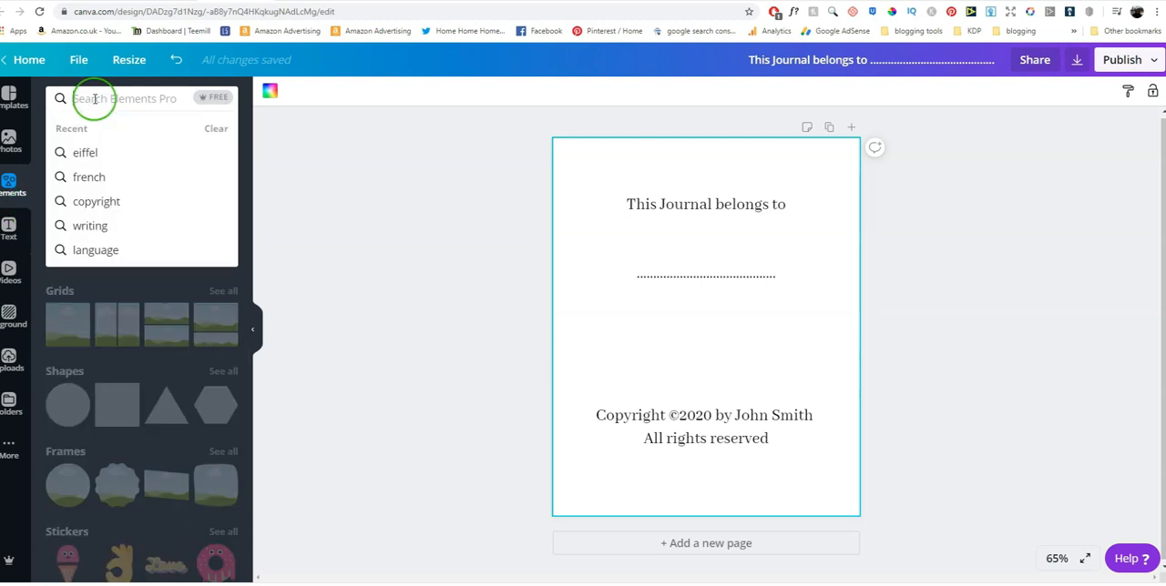
{"action": "type", "text": "frame"}
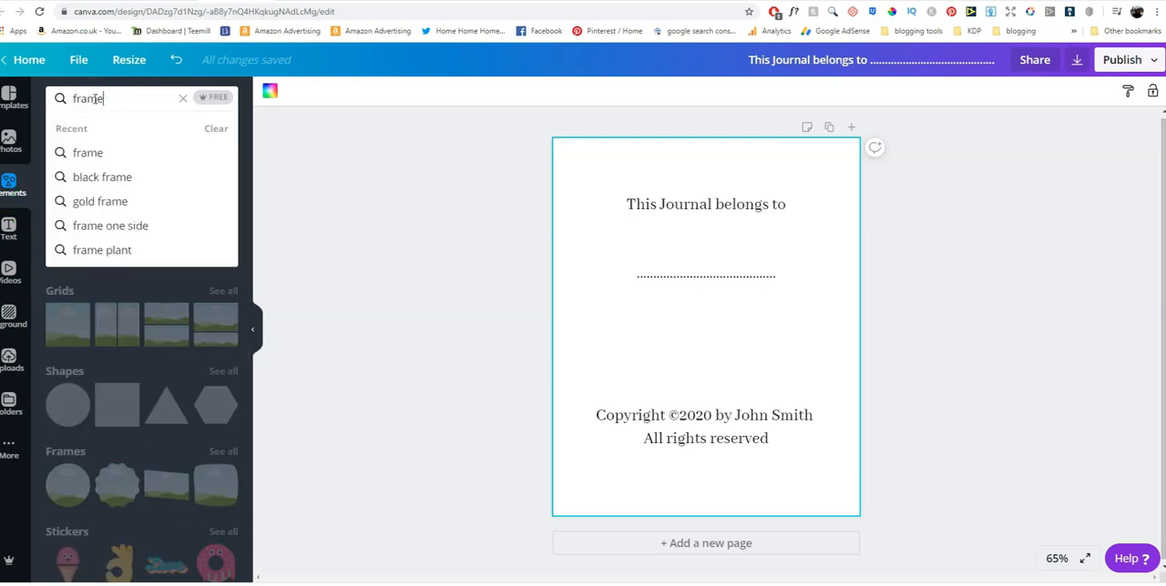
{"action": "key", "text": "Return"}
{"action": "left_click", "coordinate": [108, 173]}
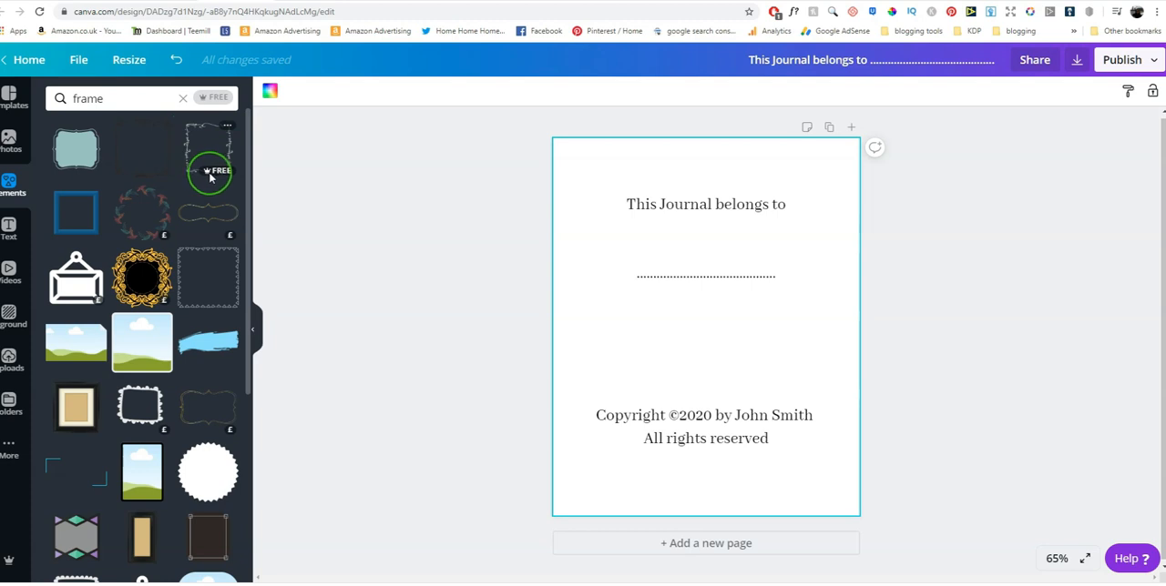
Check the licence details of the sketchy rectangular frame and of the landscape frame with a folder corner
{"action": "mouse_move", "coordinate": [217, 178]}
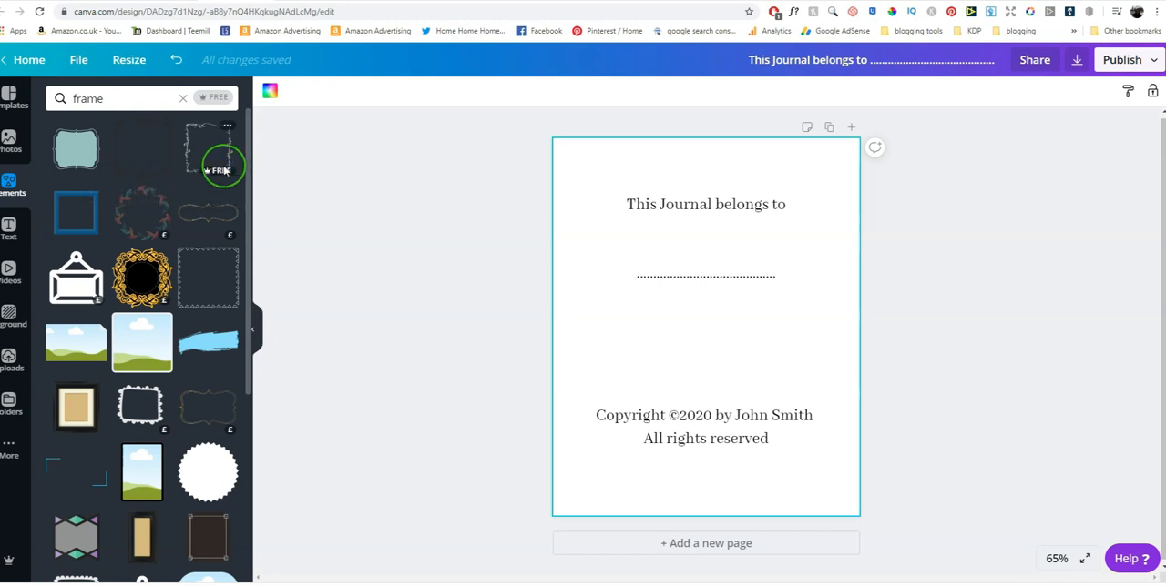
{"action": "left_click", "coordinate": [228, 127]}
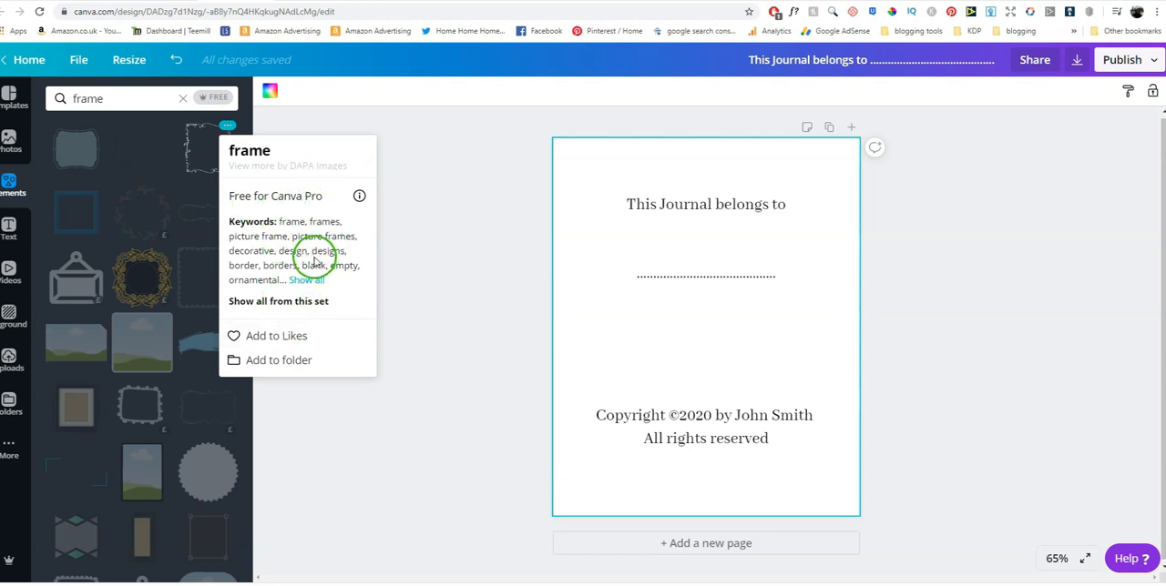
{"action": "left_click", "coordinate": [407, 167]}
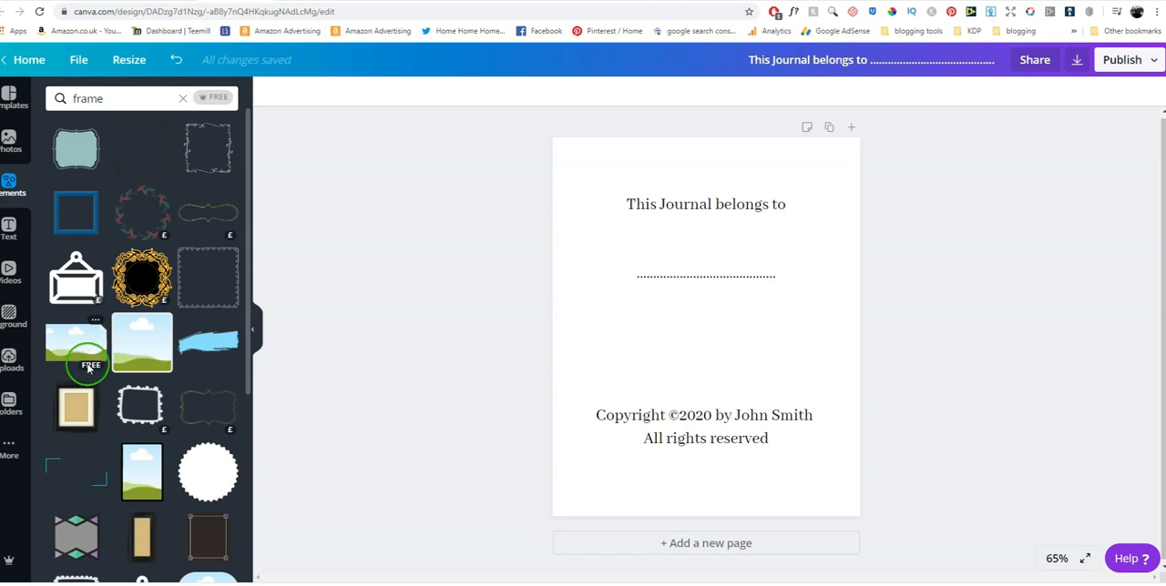
{"action": "left_click", "coordinate": [95, 321]}
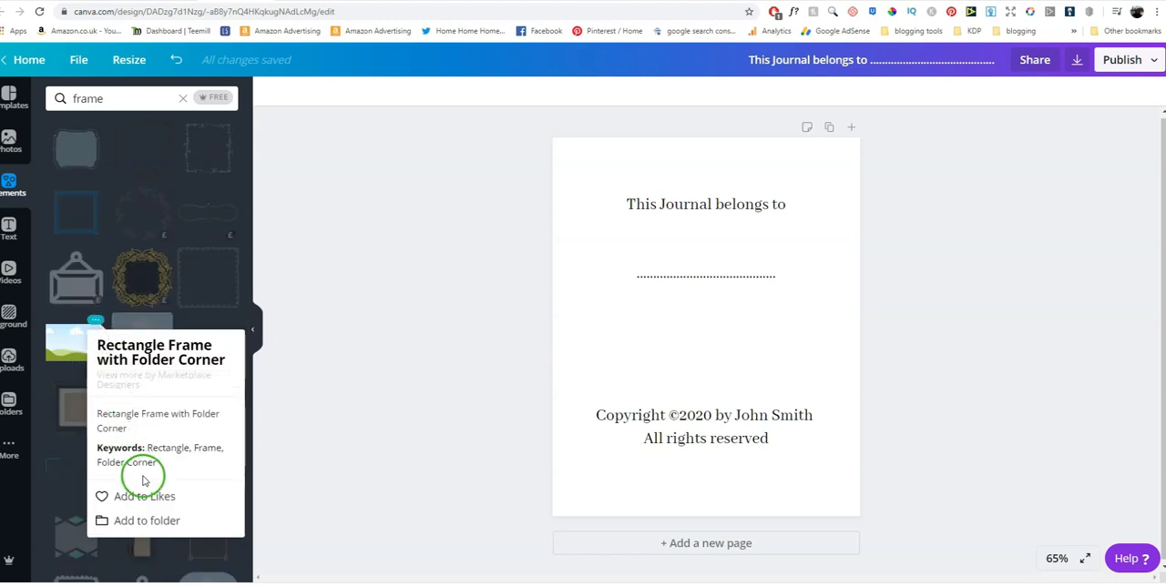
{"action": "left_click", "coordinate": [73, 321]}
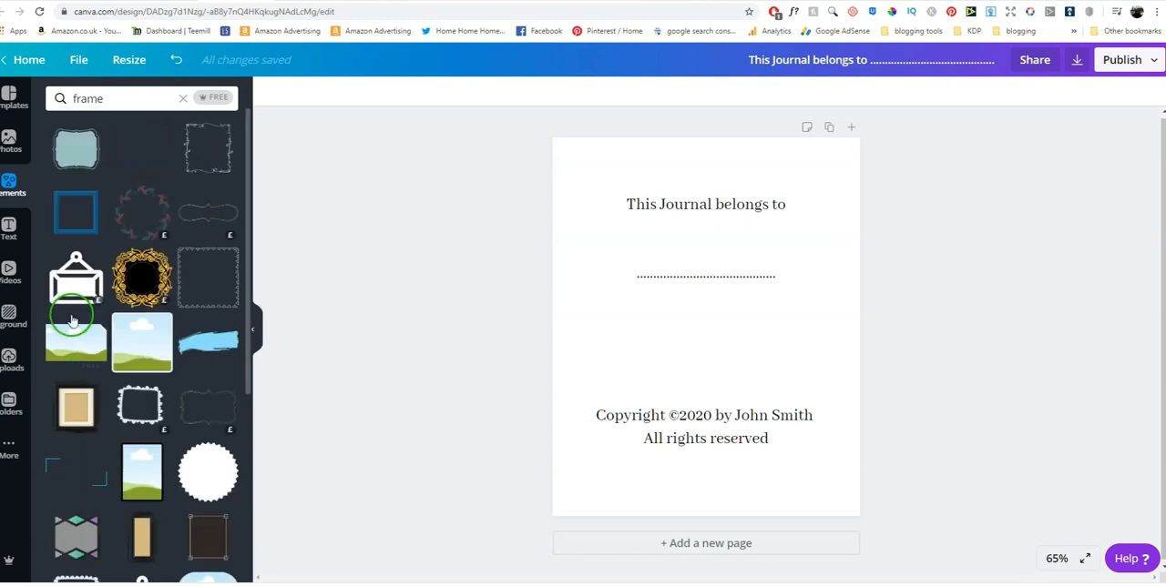
Add the circular frame of interwoven wavy lines from the results to the page and colour it black
{"action": "scroll", "coordinate": [136, 313], "scroll_direction": "down", "scroll_amount": 2}
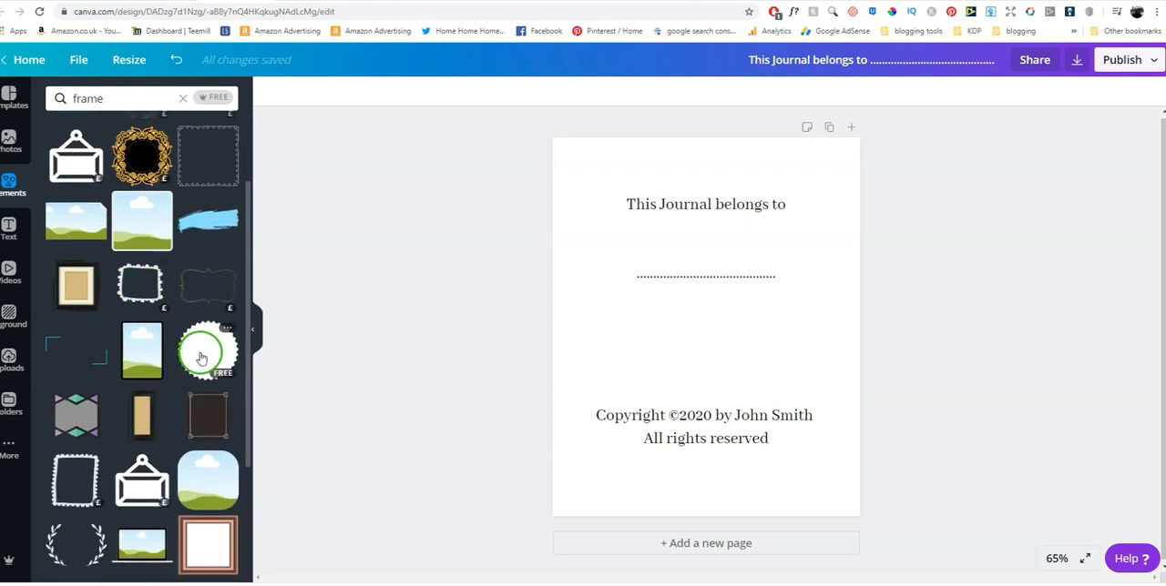
{"action": "scroll", "coordinate": [173, 360], "scroll_direction": "down", "scroll_amount": 4}
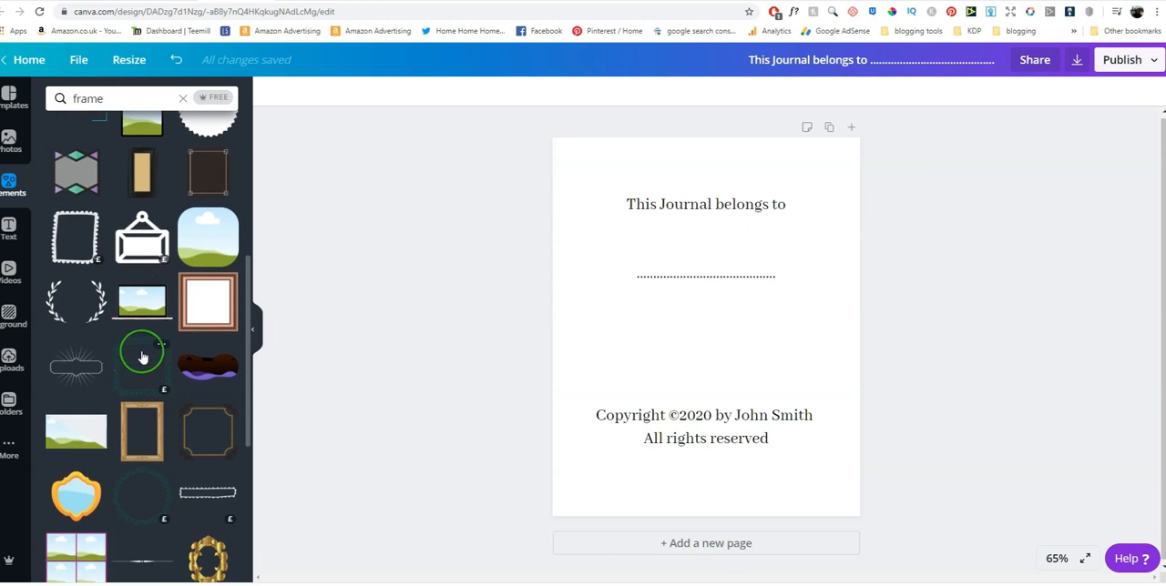
{"action": "scroll", "coordinate": [82, 357], "scroll_direction": "down", "scroll_amount": 2}
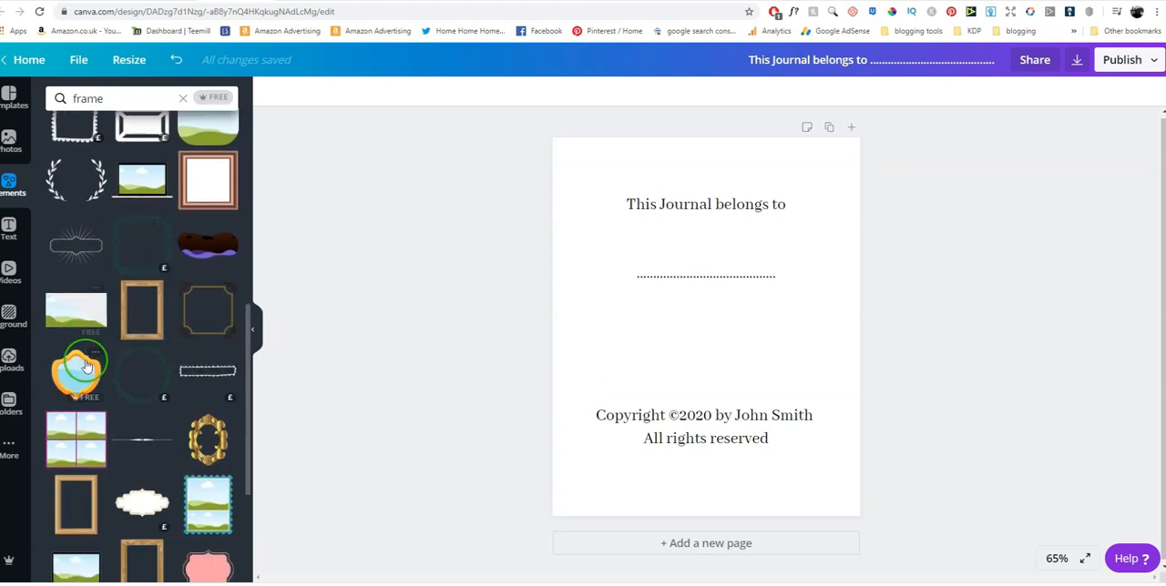
{"action": "scroll", "coordinate": [109, 342], "scroll_direction": "down", "scroll_amount": 4}
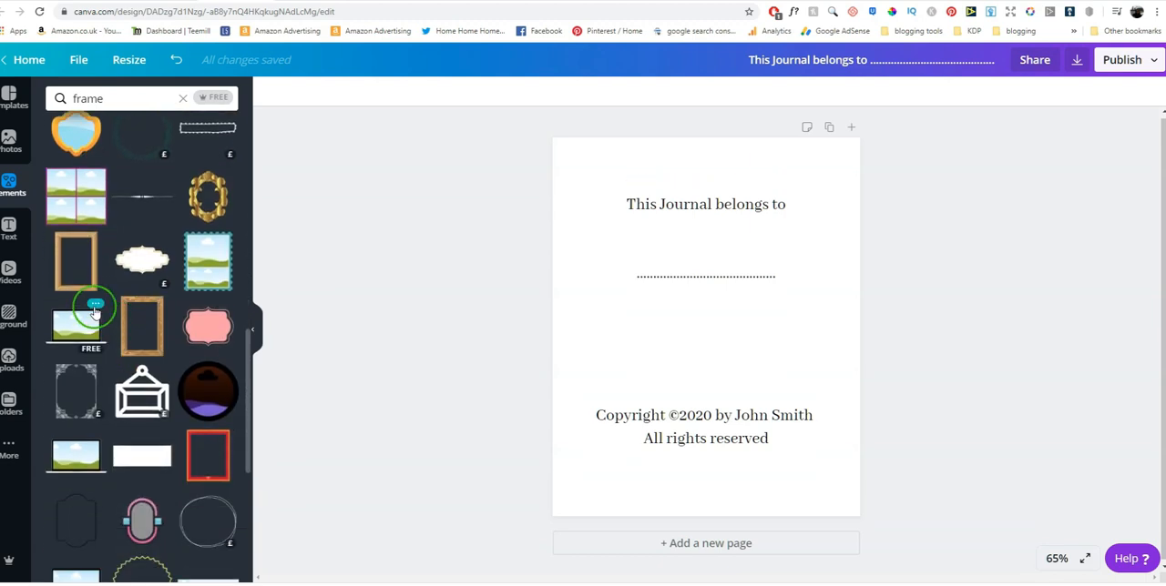
{"action": "scroll", "coordinate": [109, 301], "scroll_direction": "down", "scroll_amount": 1}
{"action": "scroll", "coordinate": [146, 338], "scroll_direction": "down", "scroll_amount": 2}
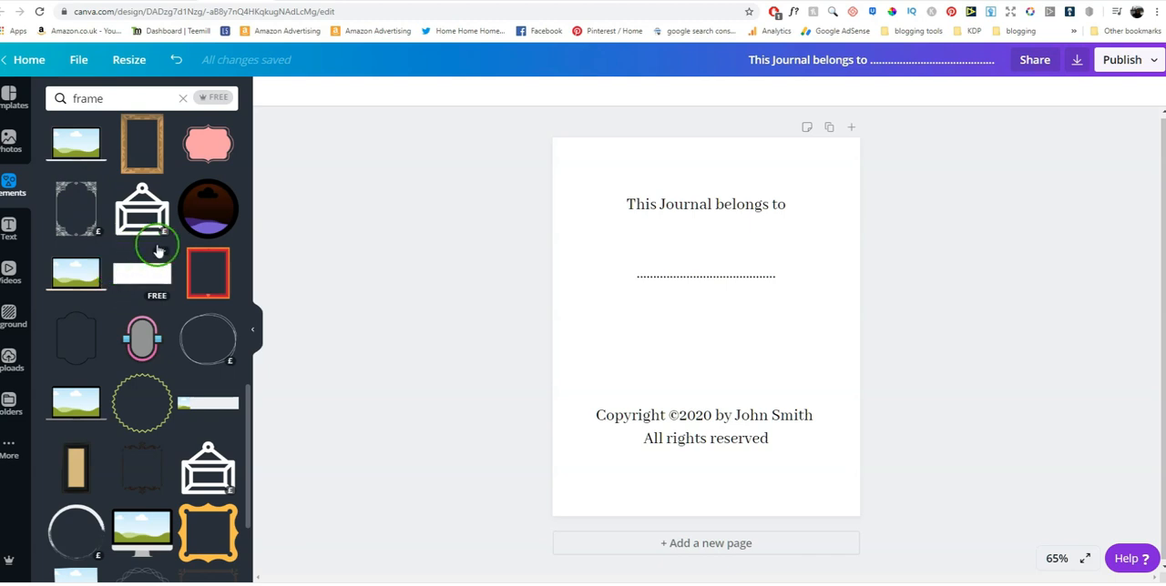
{"action": "scroll", "coordinate": [110, 324], "scroll_direction": "down", "scroll_amount": 2}
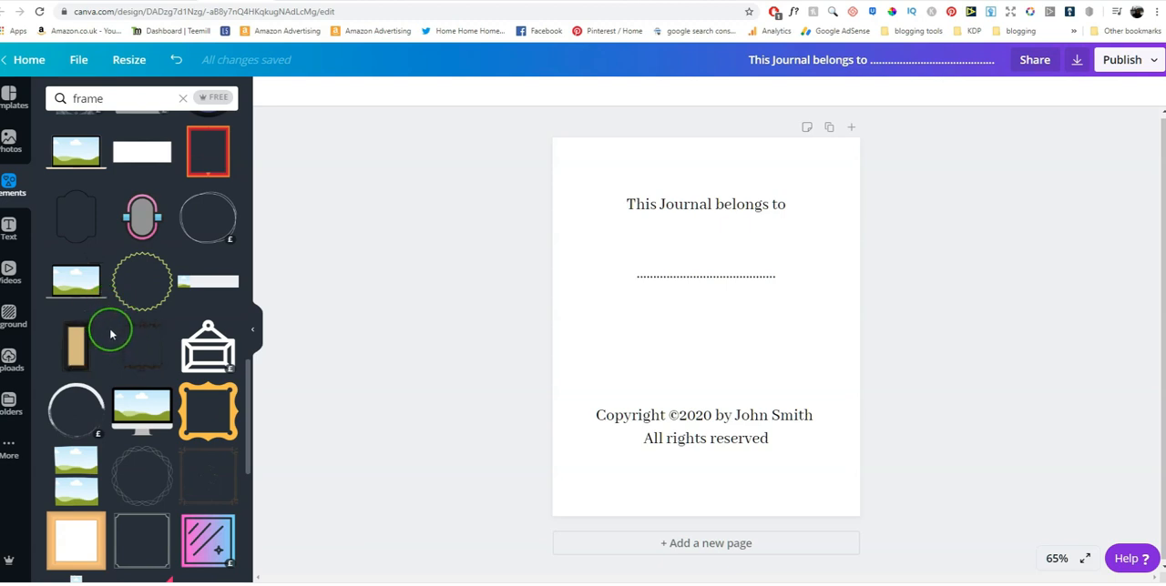
{"action": "scroll", "coordinate": [110, 335], "scroll_direction": "down", "scroll_amount": 3}
{"action": "left_click", "coordinate": [194, 303]}
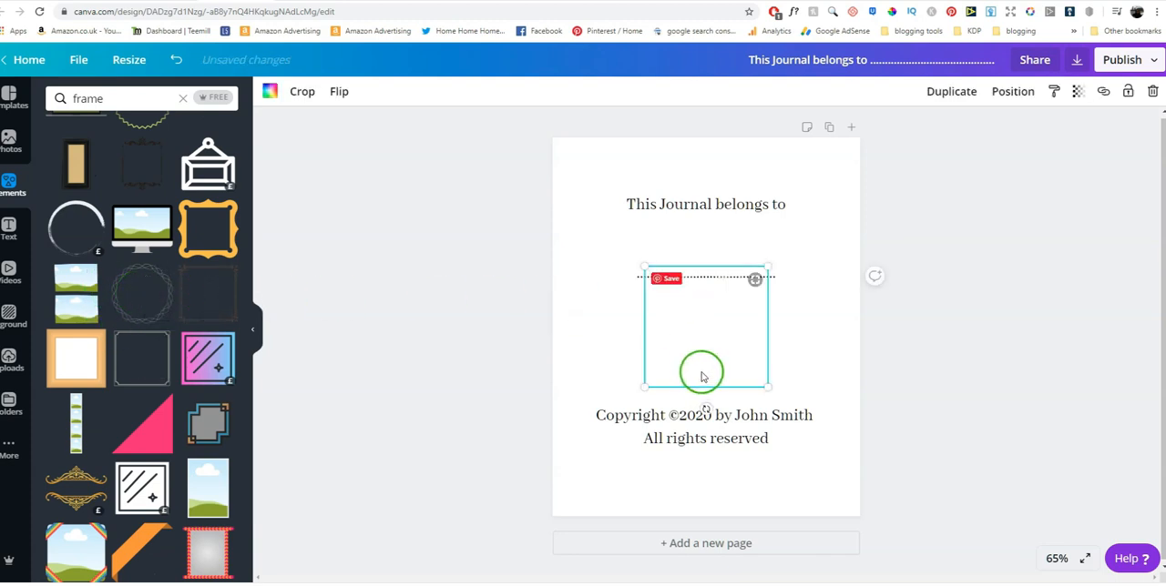
{"action": "left_click", "coordinate": [268, 95]}
{"action": "left_click", "coordinate": [57, 219]}
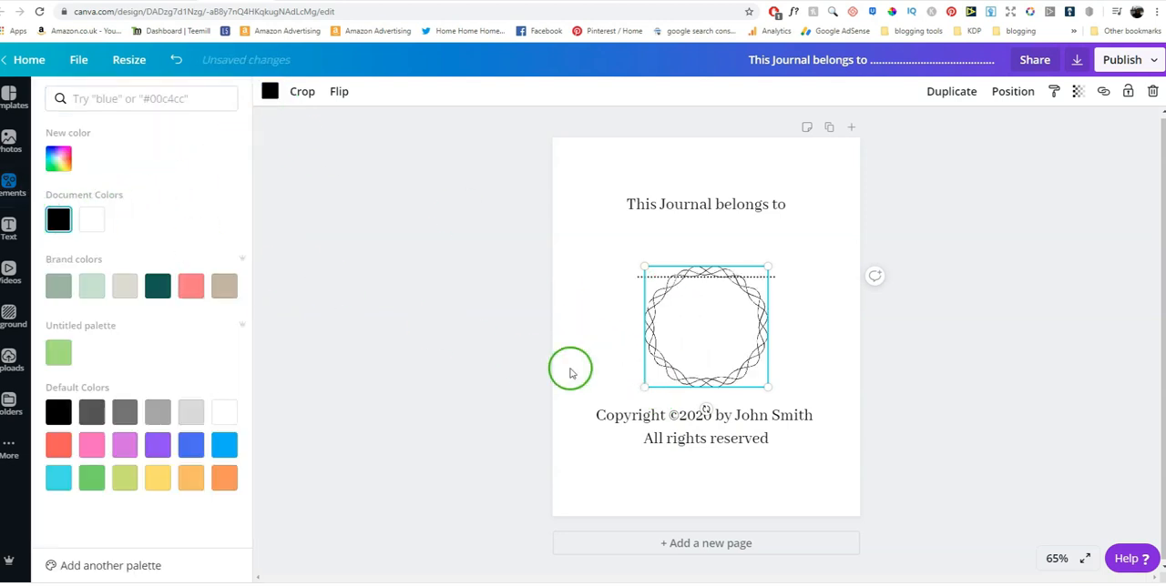
Enlarge the circular frame to about three quarters of the page width and centre it around the "This Journal belongs to" text
{"action": "left_click_drag", "start_coordinate": [644, 387], "coordinate": [556, 460]}
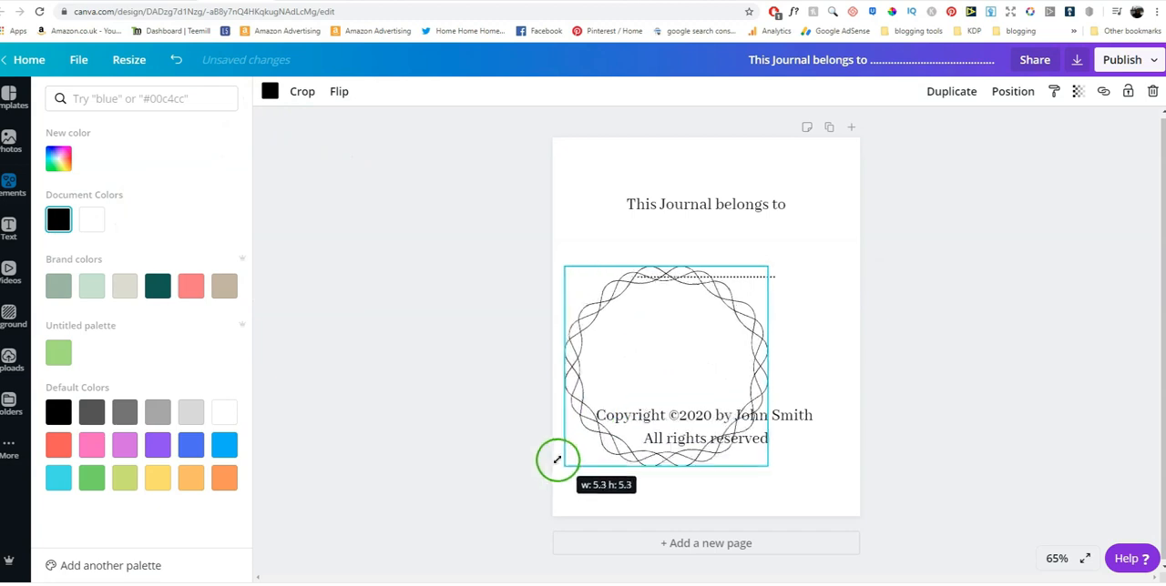
{"action": "left_click_drag", "start_coordinate": [664, 367], "coordinate": [706, 251]}
{"action": "left_click_drag", "start_coordinate": [810, 341], "coordinate": [734, 318]}
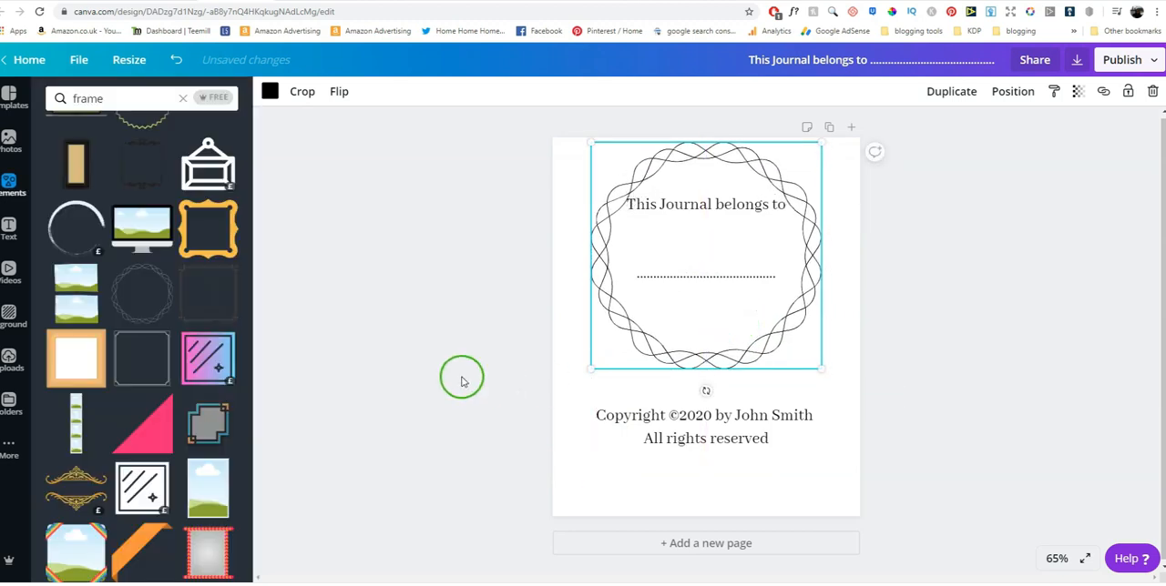
{"action": "left_click", "coordinate": [975, 339]}
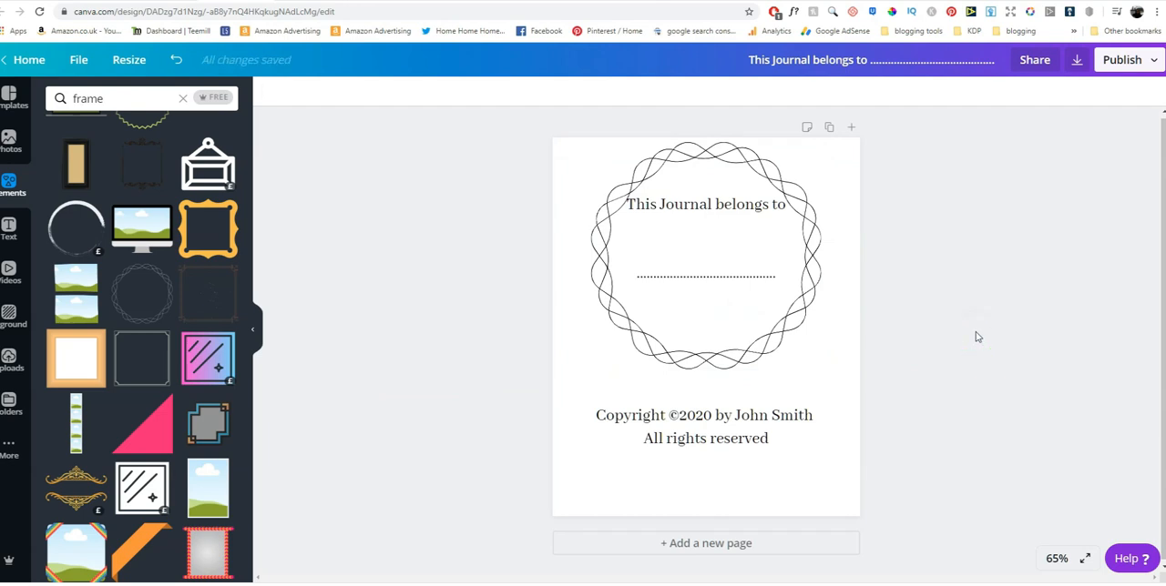
Lower the "This Journal belongs to" text and dotted line, and reposition the circular frame around them, just above the copyright text
{"action": "left_click_drag", "start_coordinate": [693, 264], "coordinate": [458, 261]}
{"action": "left_click_drag", "start_coordinate": [718, 245], "coordinate": [721, 294]}
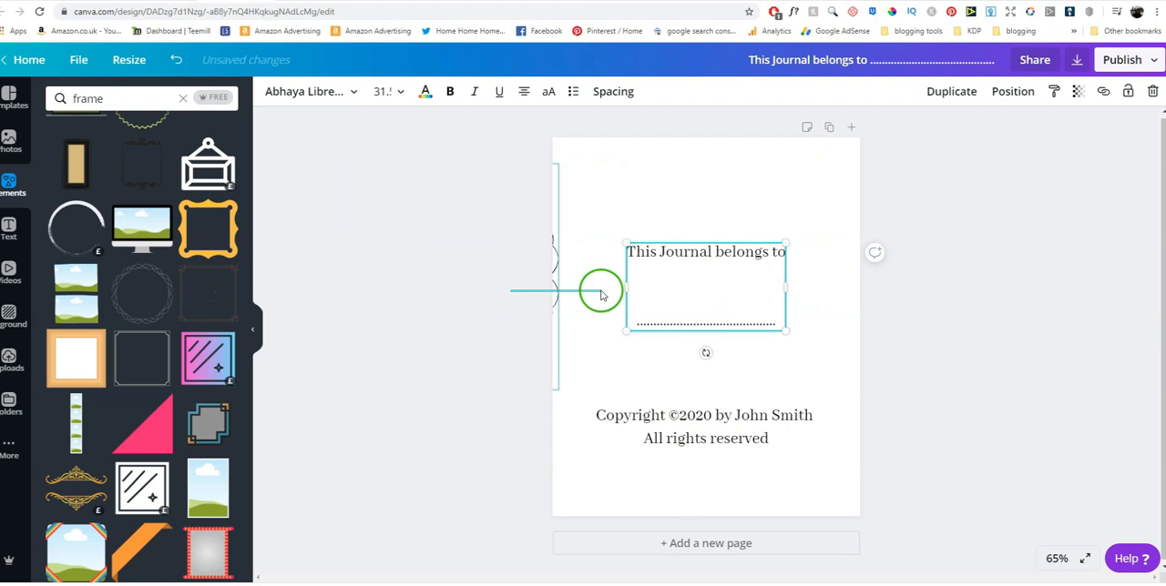
{"action": "left_click", "coordinate": [558, 310]}
{"action": "left_click_drag", "start_coordinate": [557, 310], "coordinate": [821, 308]}
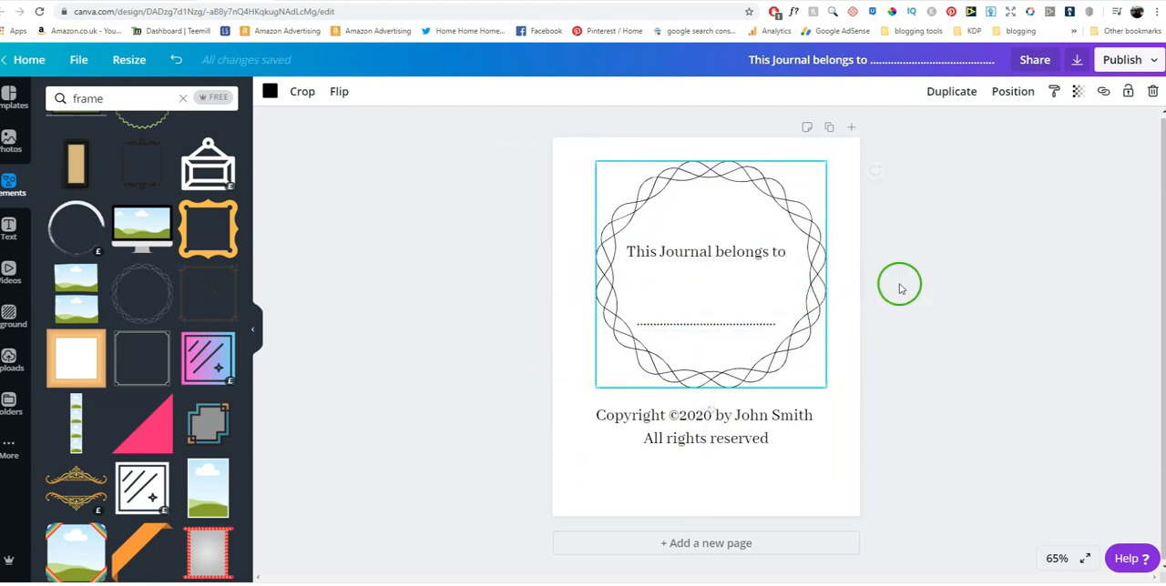
{"action": "left_click", "coordinate": [1029, 300]}
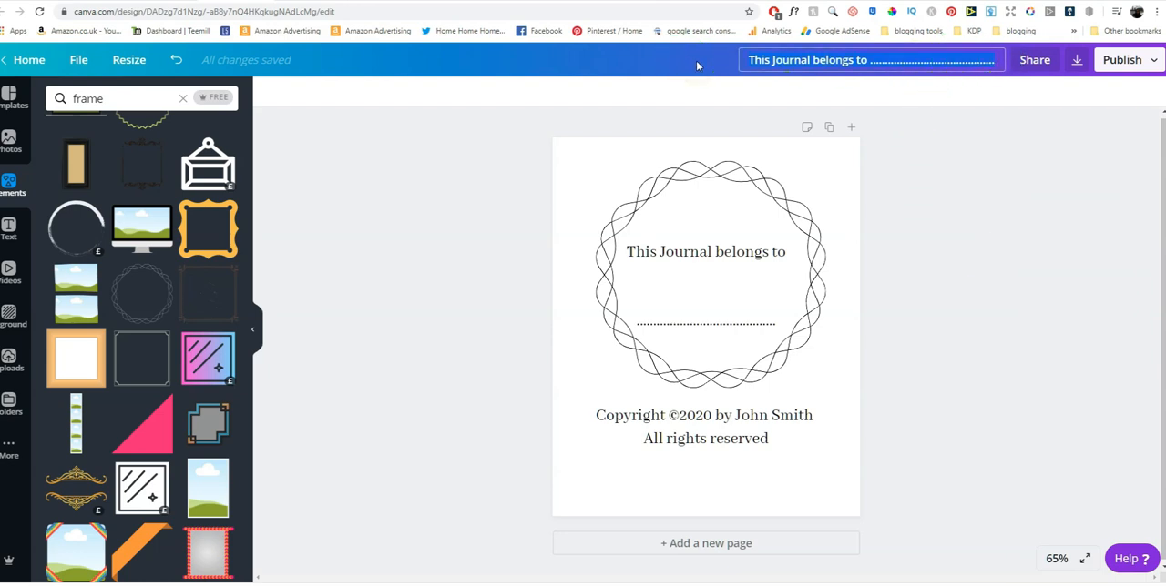
Rename the design "copyright page" and download it as PDF Print without crop marks and bleed
{"action": "type", "text": "copyright page"}
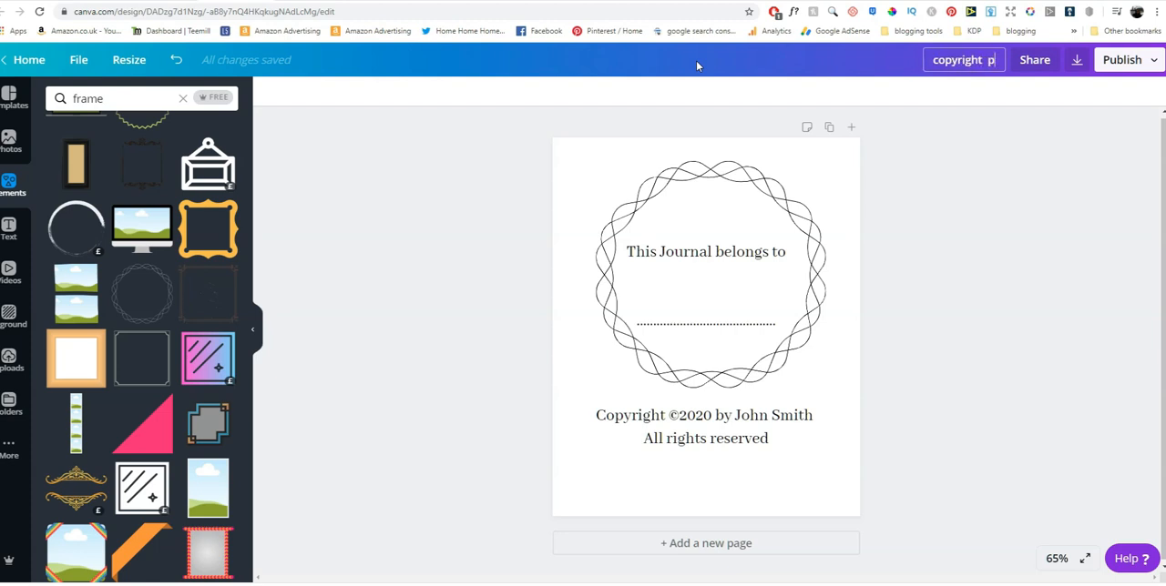
{"action": "left_click", "coordinate": [1134, 62]}
{"action": "left_click", "coordinate": [1049, 126]}
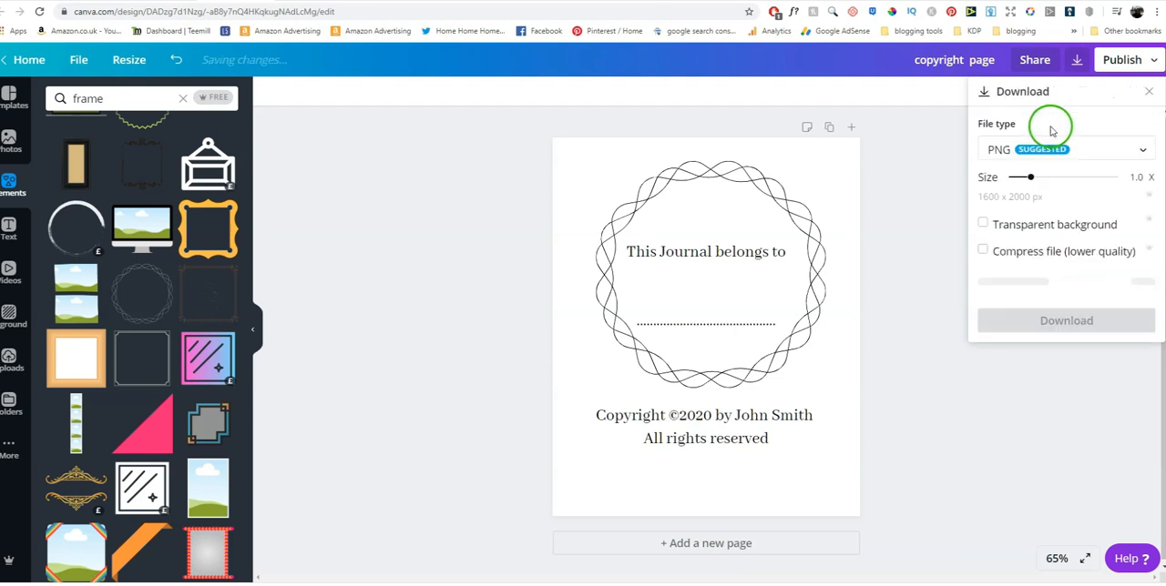
{"action": "left_click", "coordinate": [1098, 149]}
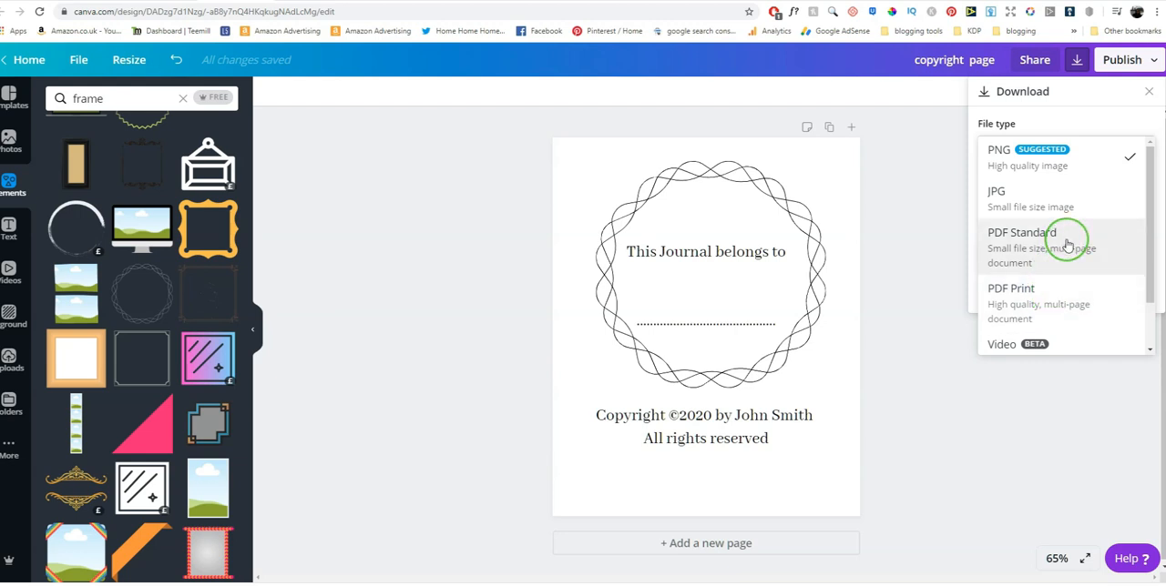
{"action": "left_click", "coordinate": [1063, 306]}
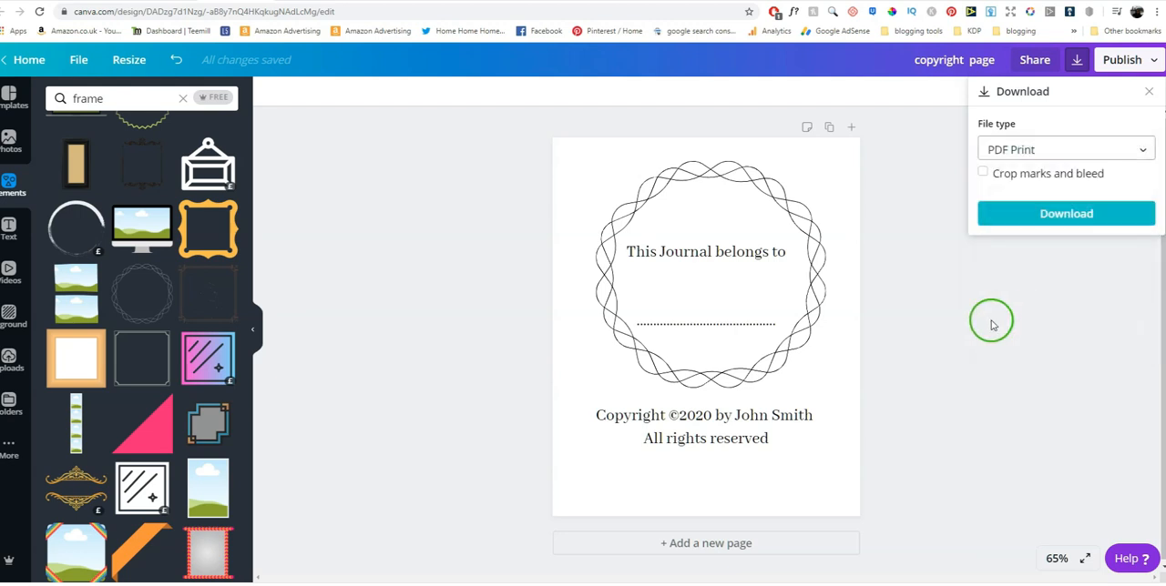
{"action": "left_click", "coordinate": [1044, 222]}
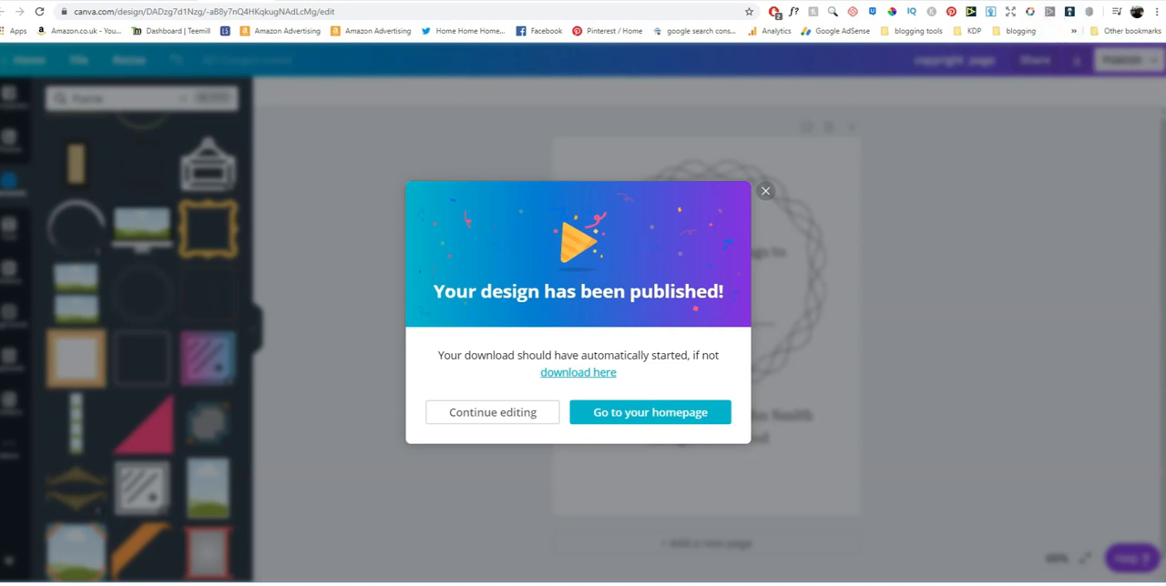
Open the iLovePDF PDF to JPG page, ilovepdf.com/pdf_to_jpg, in a new browser tab
{"action": "key", "text": "ctrl+t"}
{"action": "type", "text": "ilovepdf.com/pdf_to_jpg"}
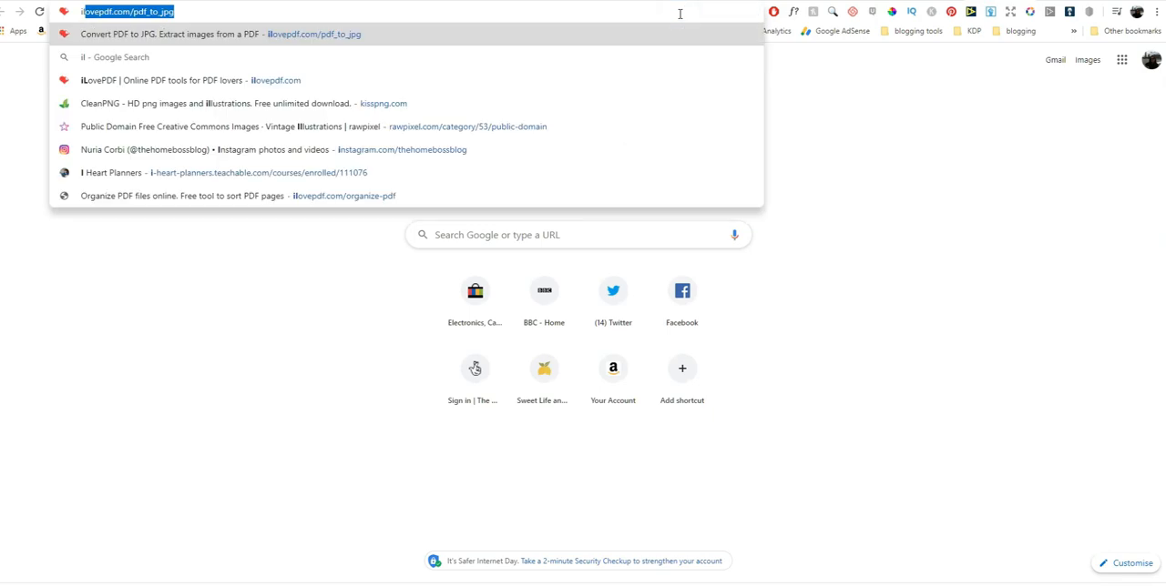
{"action": "key", "text": "Return"}
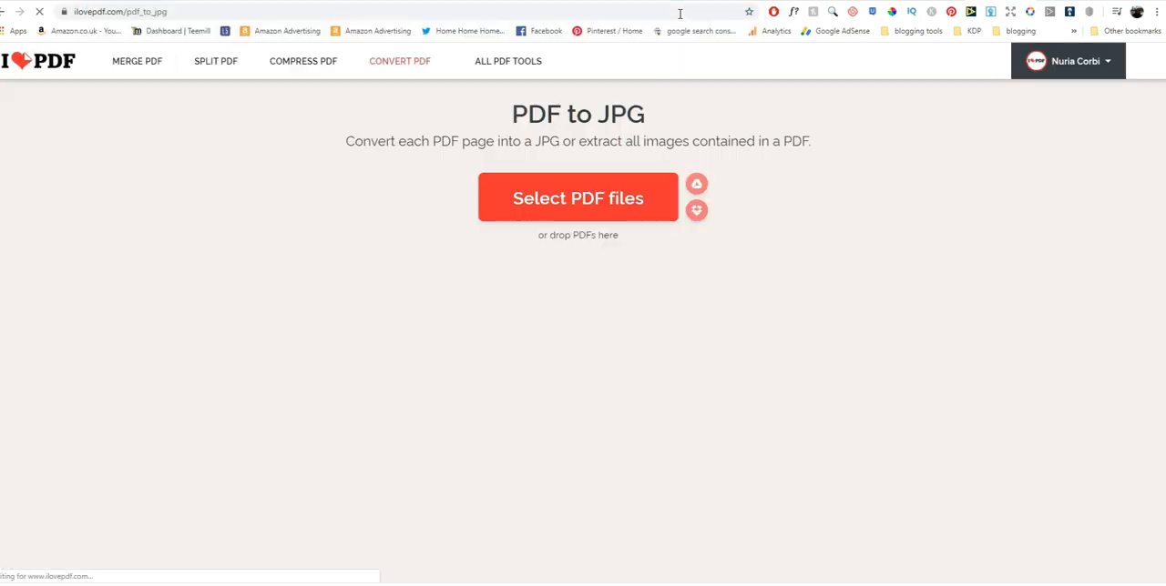